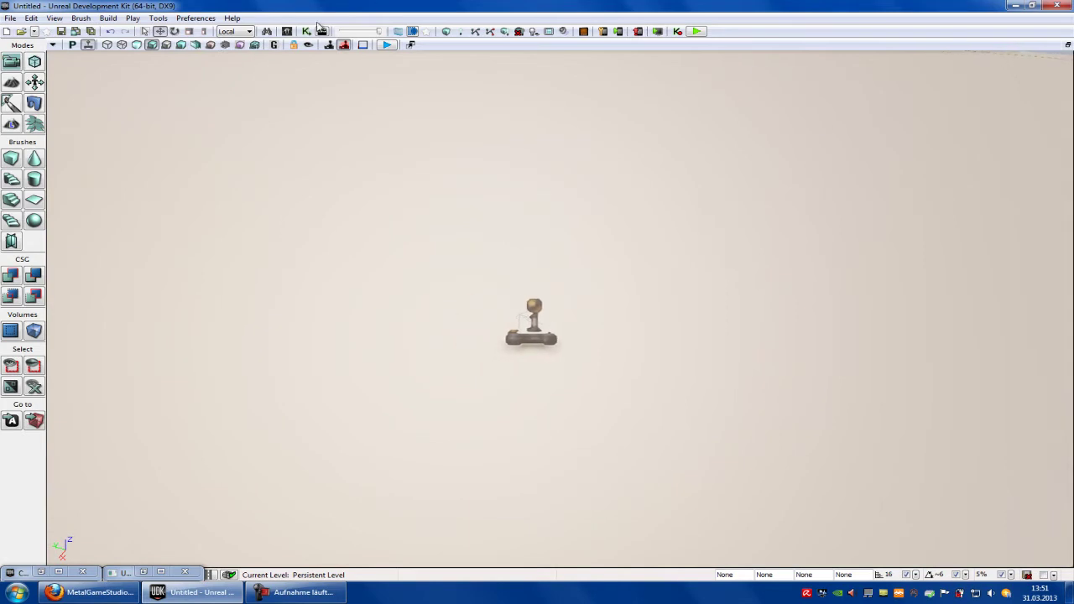
# Step: Open the Kismet editor, add a Key/Button Pressed input event, and add one entry to its Input Names
pyautogui.click(306, 31)
pyautogui.moveTo(449, 74); pyautogui.dragTo(644, 108)
pyautogui.rightClick(570, 252)
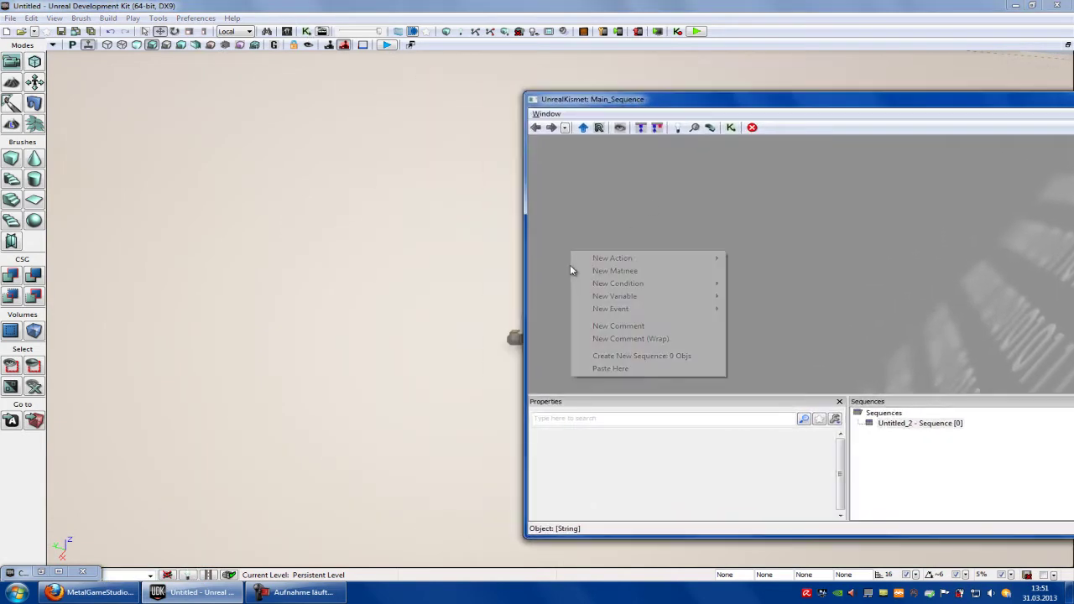
pyautogui.moveTo(656, 311)
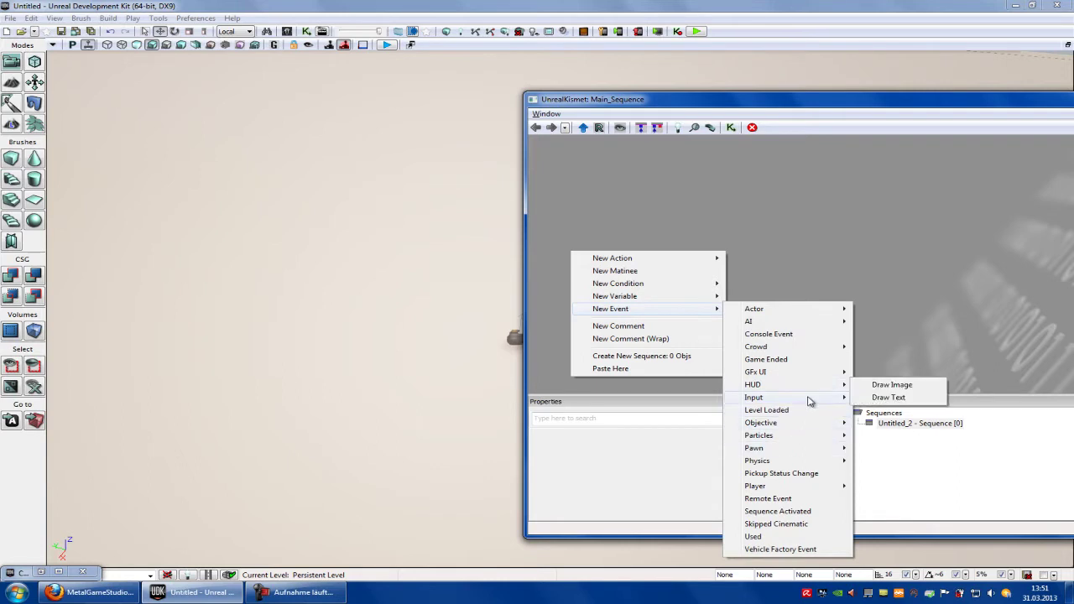
pyautogui.moveTo(810, 401)
pyautogui.click(896, 415)
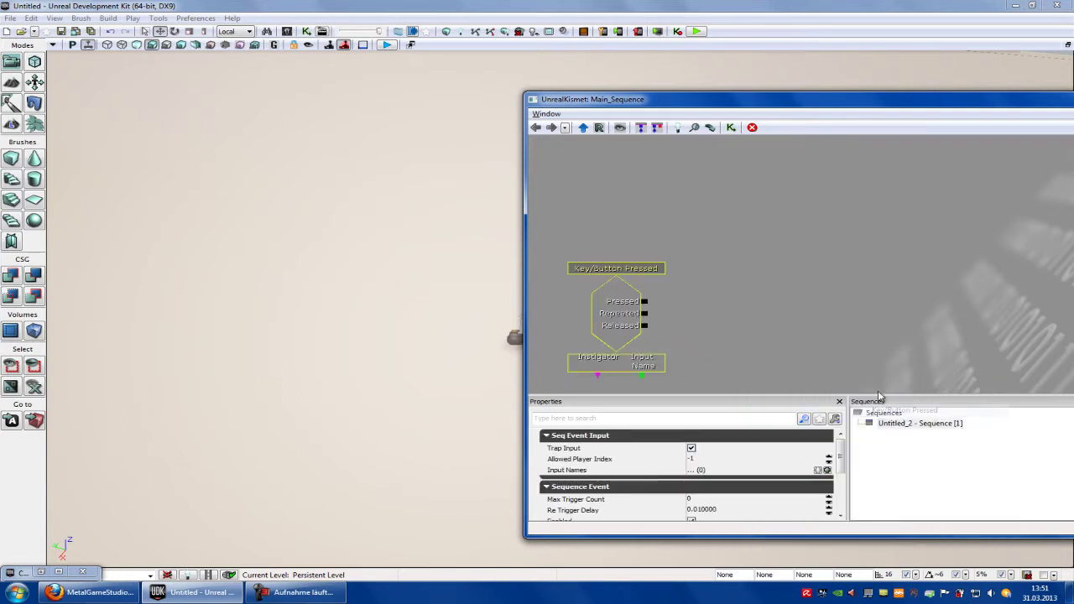
pyautogui.moveTo(755, 317); pyautogui.dragTo(780, 272)
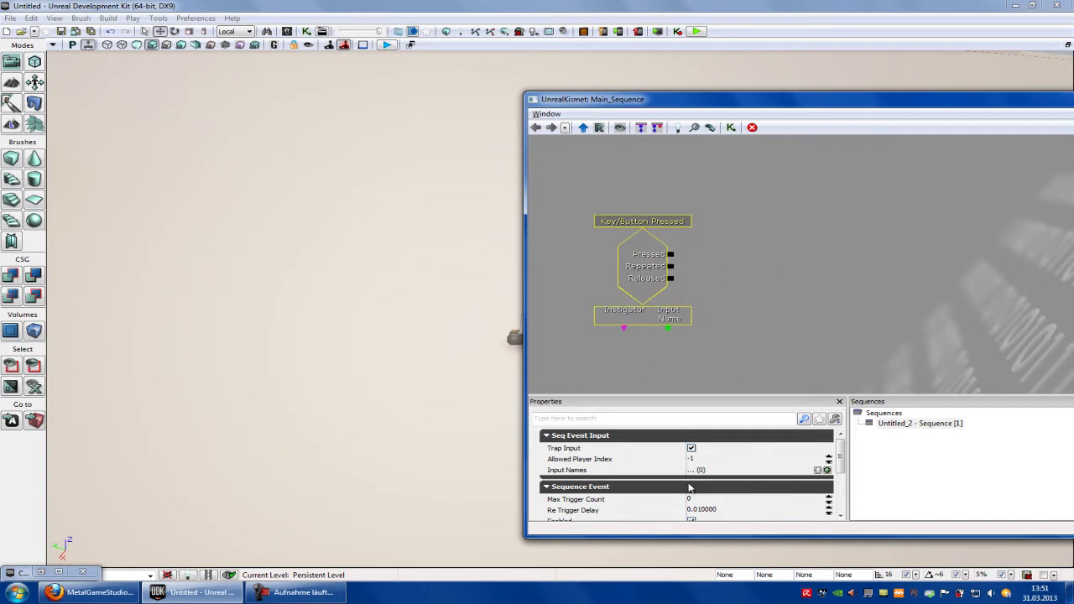
pyautogui.click(826, 470)
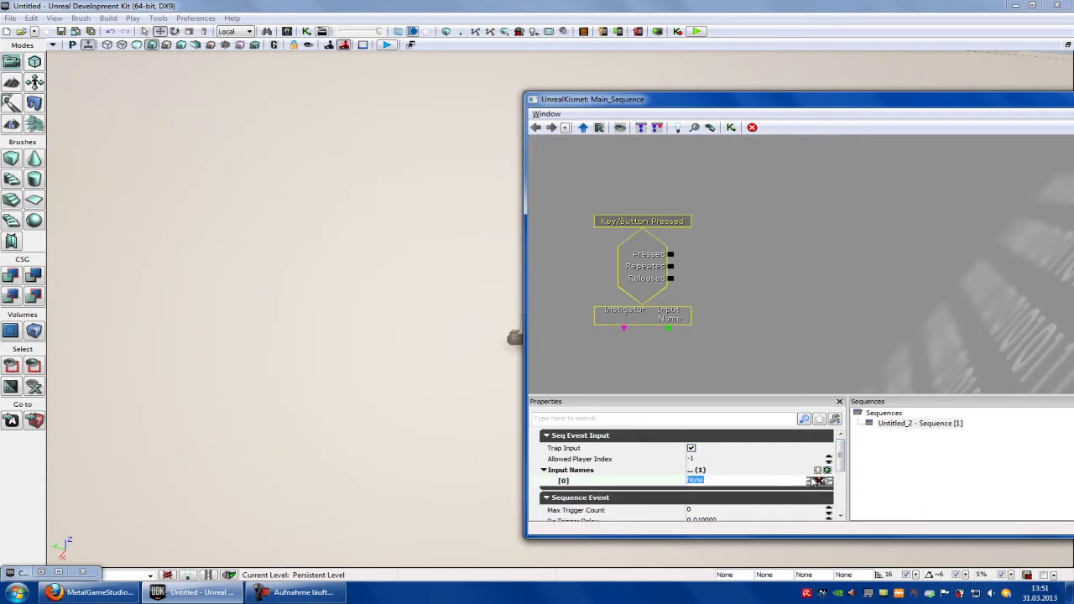
pyautogui.click(797, 312)
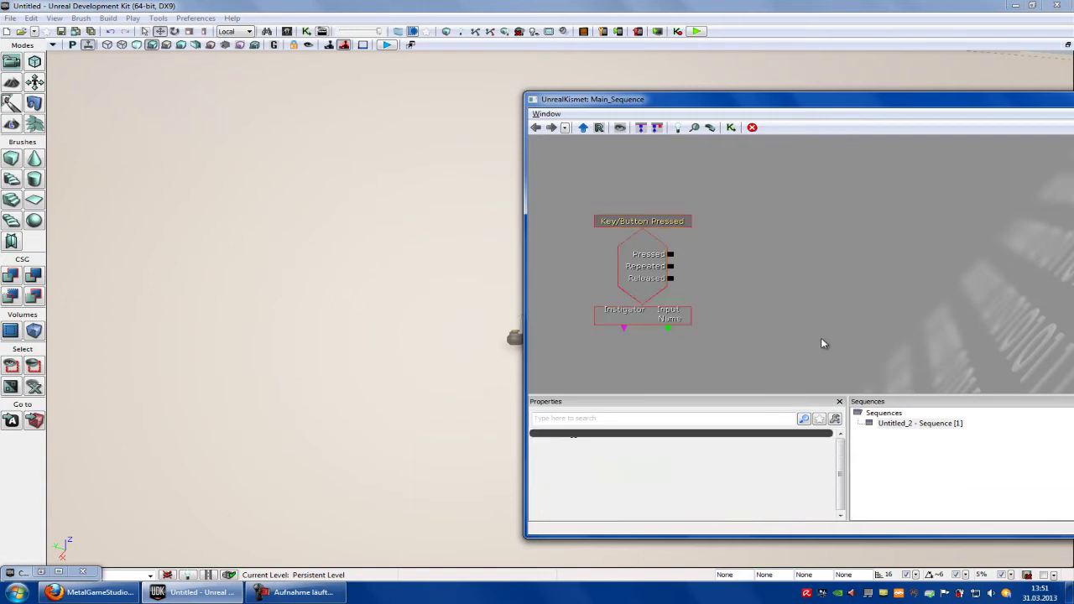
# Step: Create a string variable on the Key/Button Pressed event's Input Name connector and set its Str Value to Q
pyautogui.moveTo(822, 342); pyautogui.dragTo(797, 295)
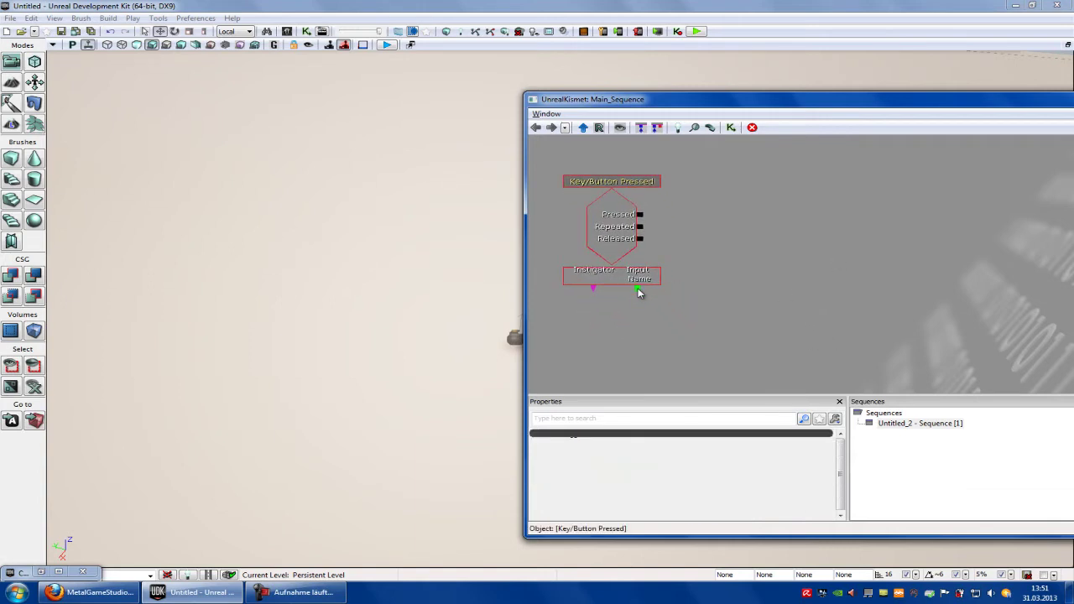
pyautogui.rightClick(639, 291)
pyautogui.click(670, 282)
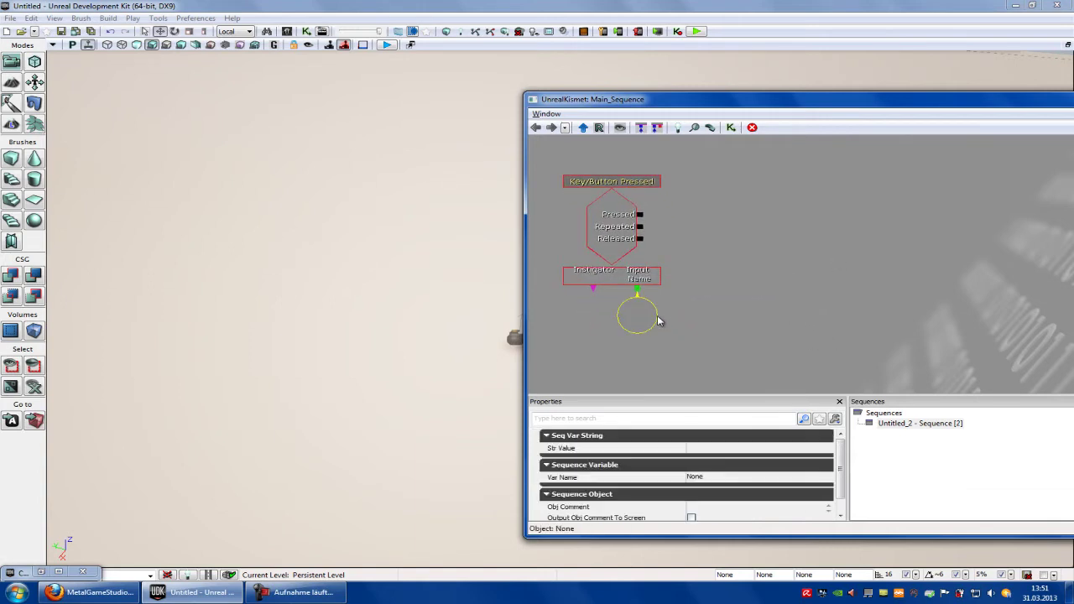
pyautogui.click(703, 448)
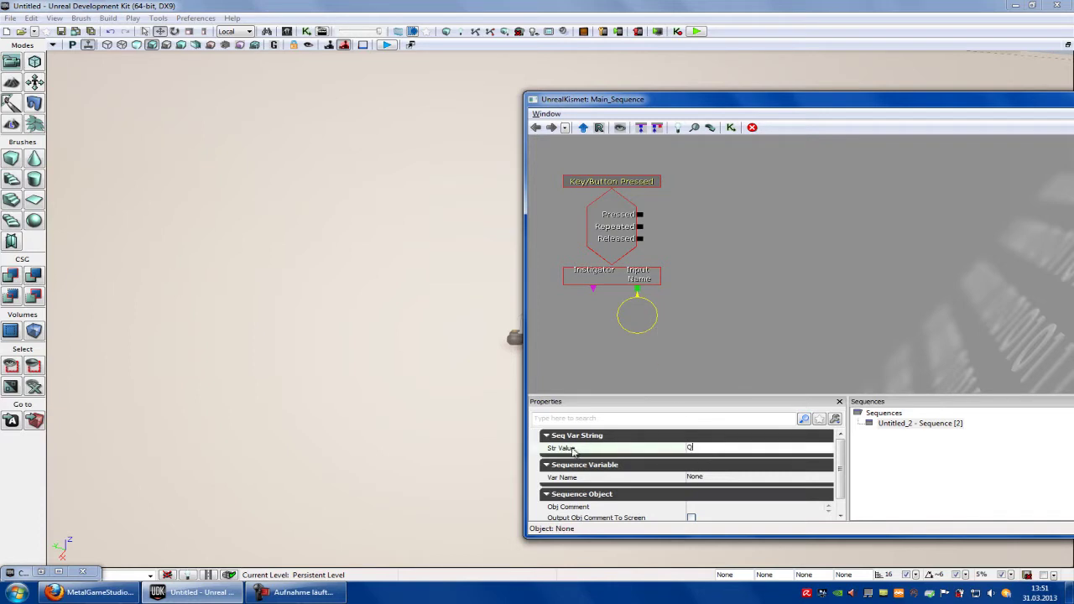
pyautogui.click(713, 477)
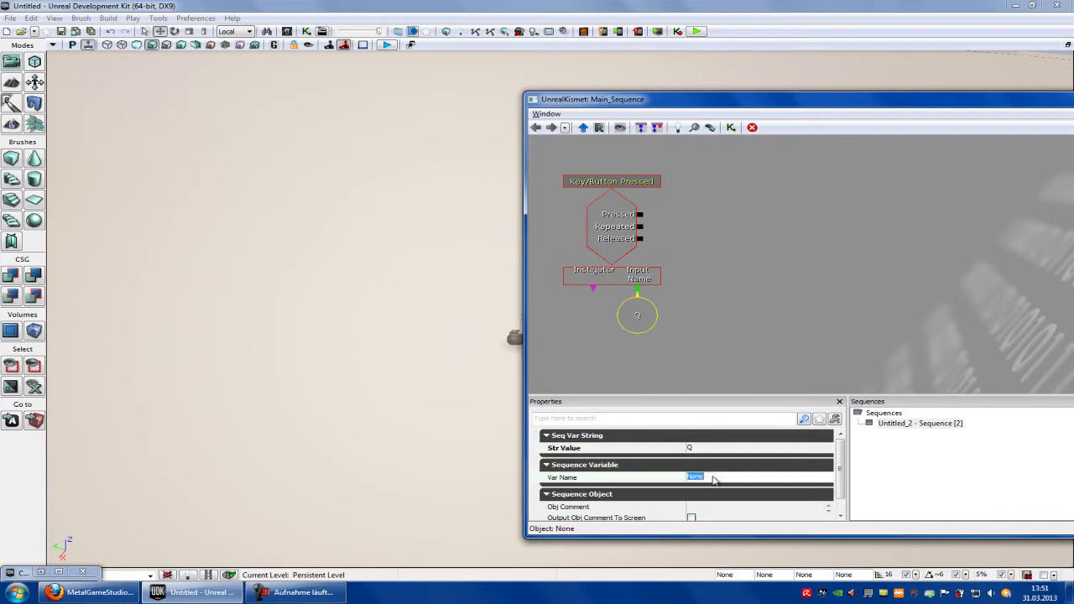
pyautogui.click(762, 290)
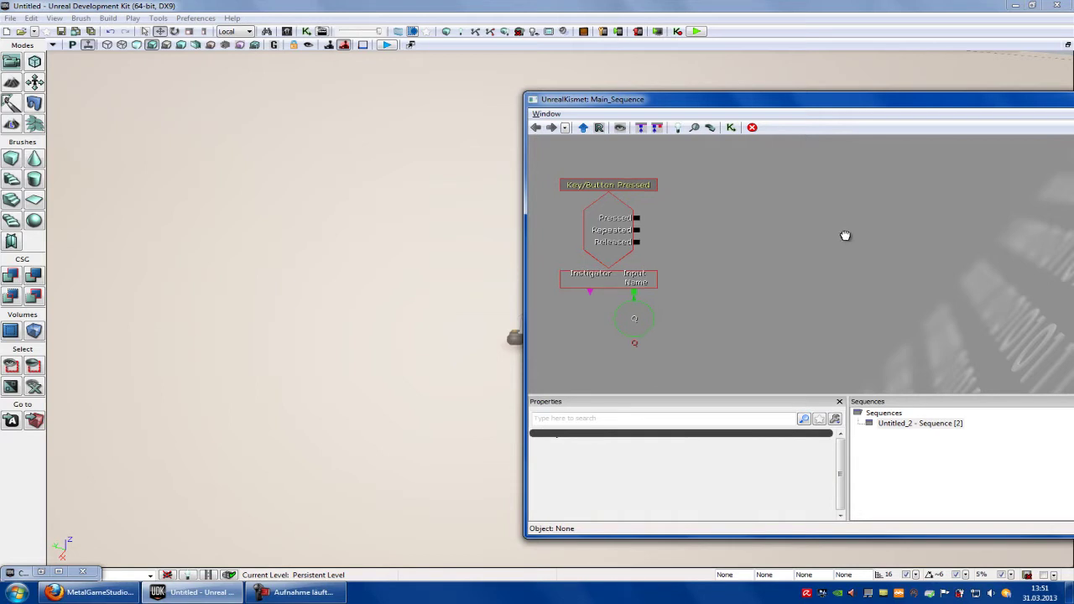
# Step: Add an Attach to Actor action beside the key event and connect the event's Pressed output to its In
pyautogui.moveTo(844, 235); pyautogui.dragTo(728, 277)
pyautogui.rightClick(727, 276)
pyautogui.moveTo(776, 271)
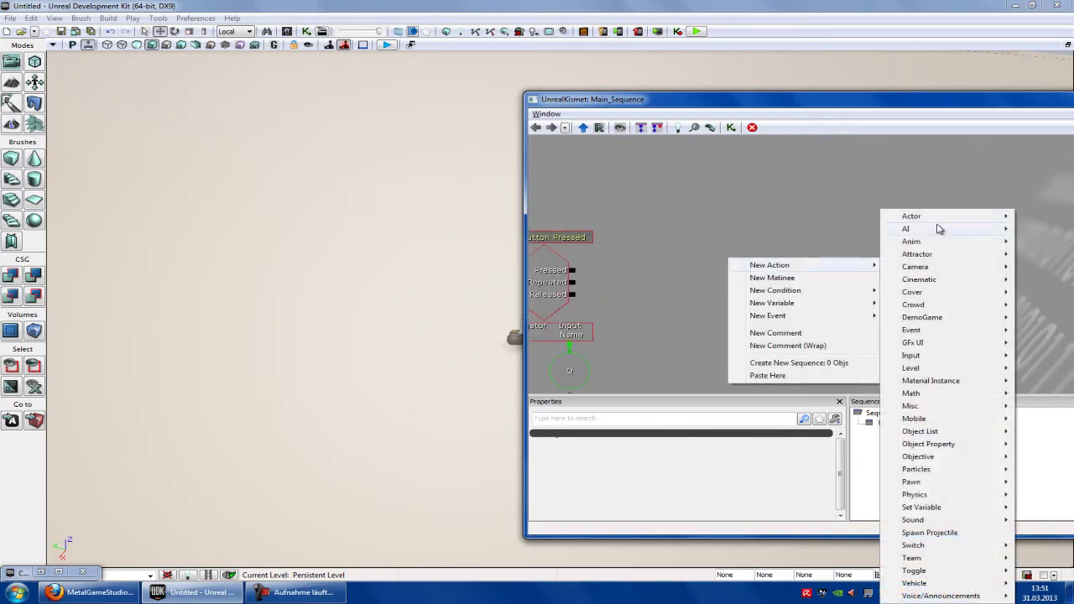
pyautogui.moveTo(921, 220)
pyautogui.click(801, 254)
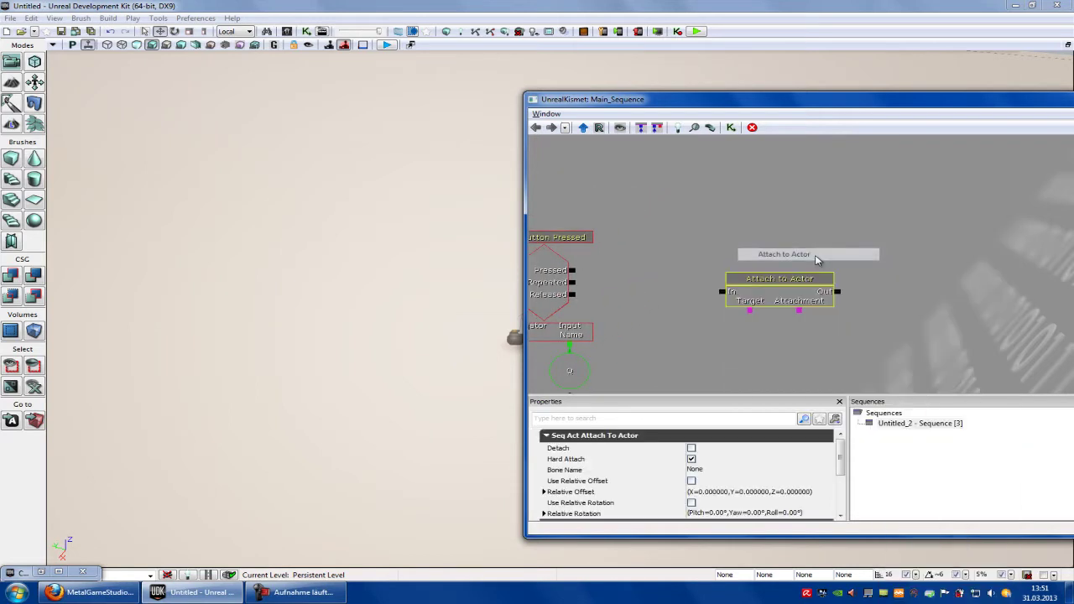
pyautogui.moveTo(782, 289); pyautogui.dragTo(761, 267)
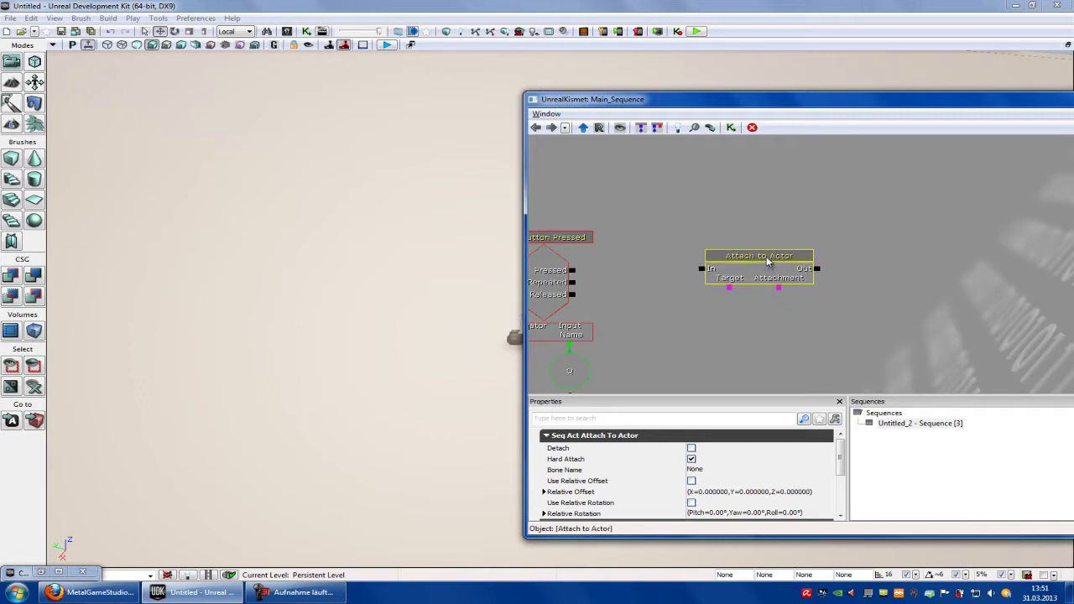
pyautogui.moveTo(572, 271); pyautogui.dragTo(700, 272)
pyautogui.moveTo(894, 226); pyautogui.dragTo(906, 212)
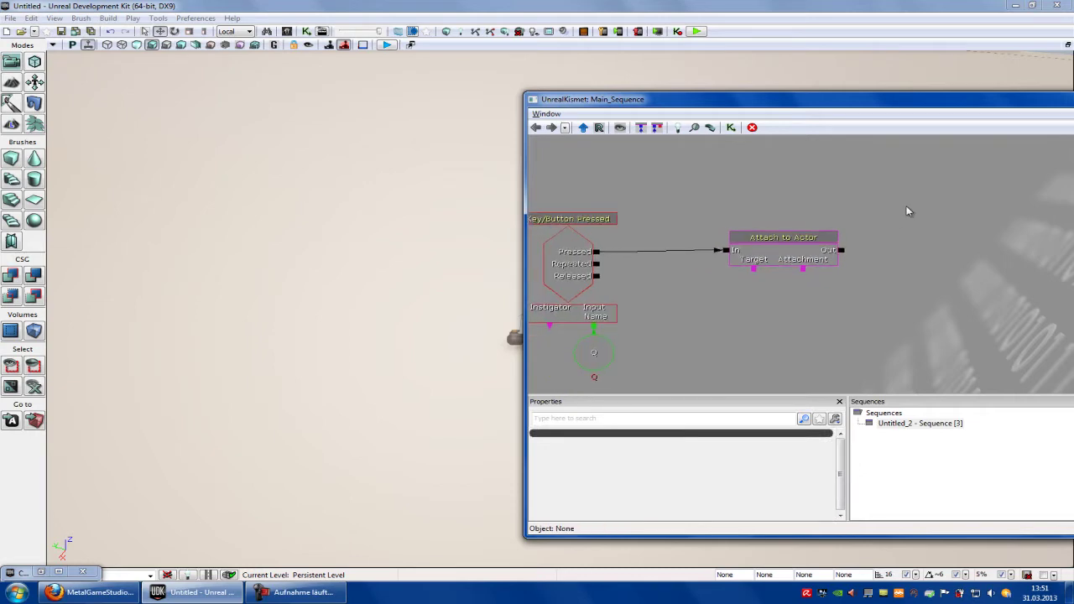
# Step: Place the P_WP_ShockRifle_Explo particle system from the Content Browser in the level and disable the emitter's Auto Activate option
pyautogui.click(42, 572)
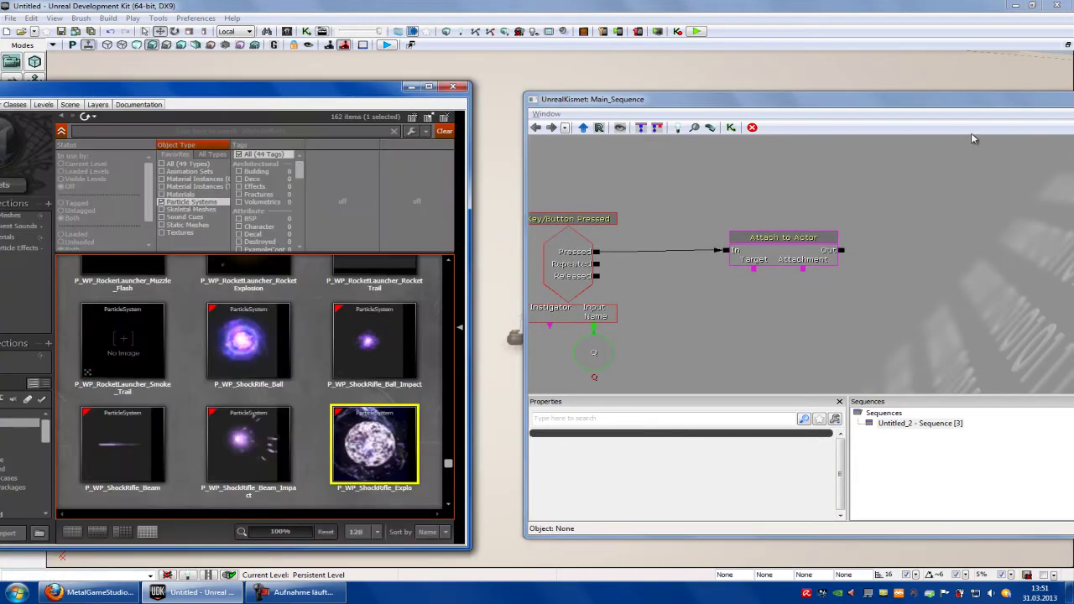
pyautogui.moveTo(643, 105); pyautogui.dragTo(828, 118)
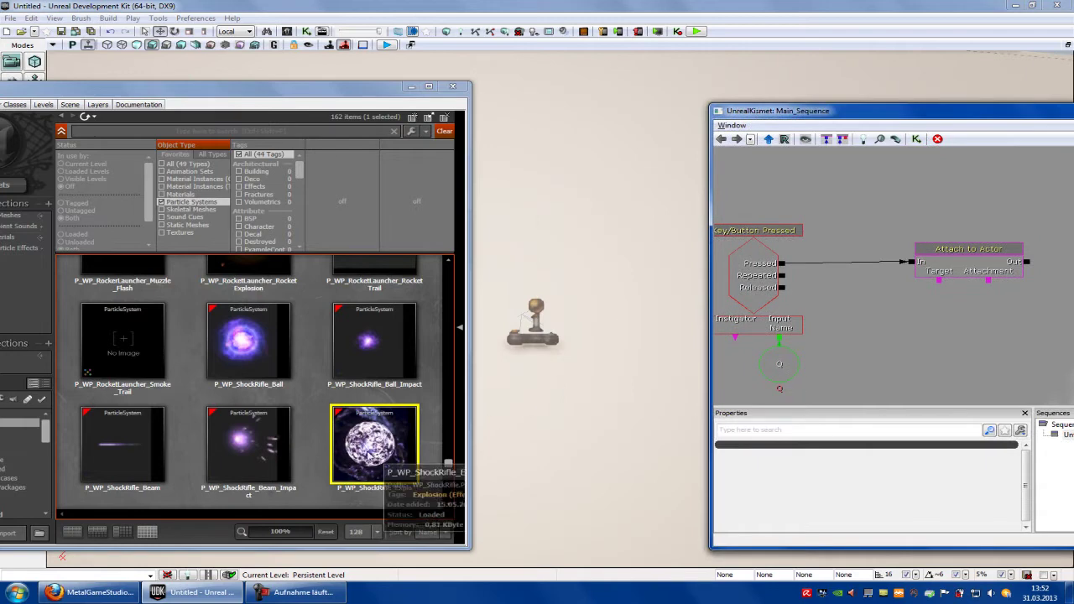
pyautogui.moveTo(418, 450); pyautogui.dragTo(535, 345)
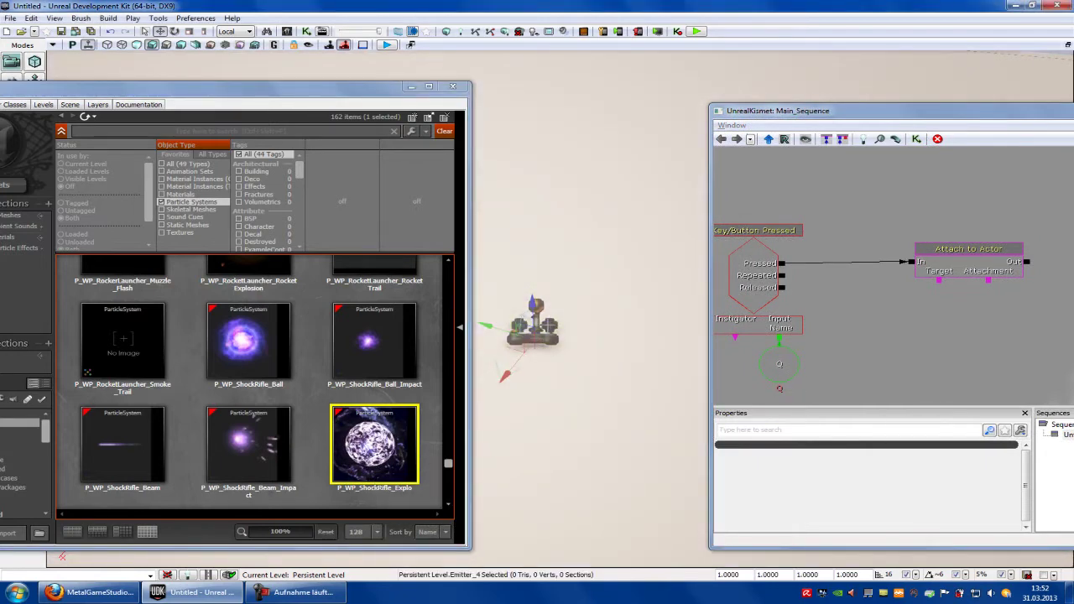
pyautogui.doubleClick(553, 324)
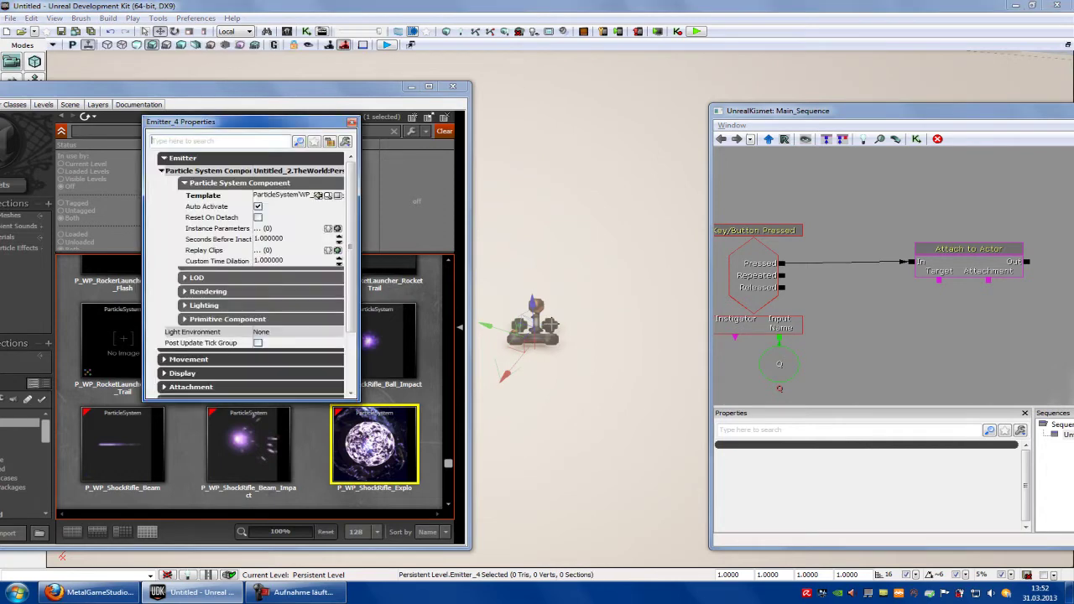
pyautogui.click(256, 206)
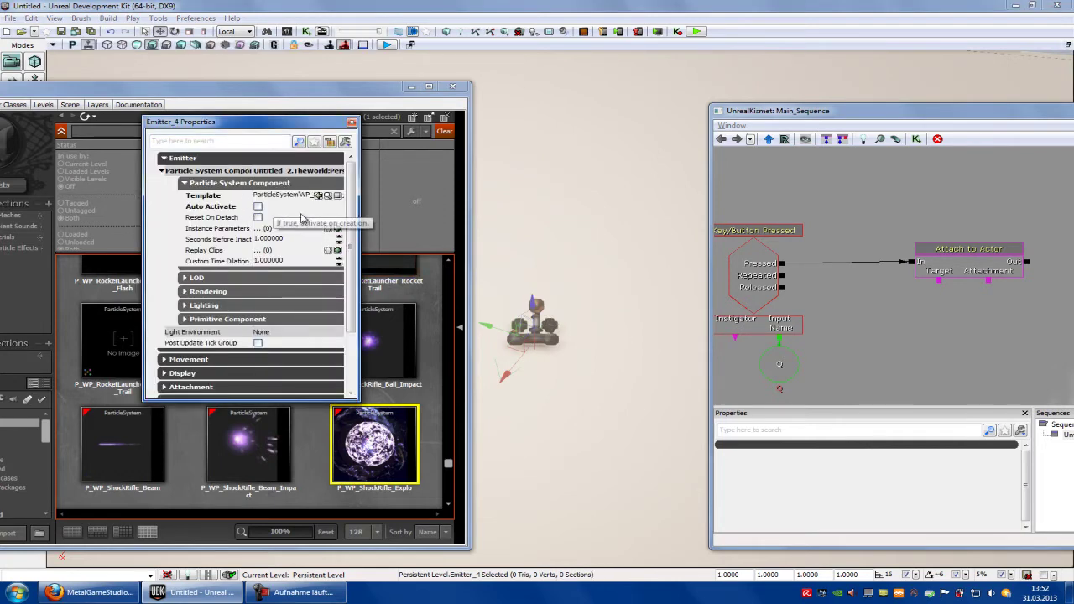
pyautogui.click(353, 123)
pyautogui.click(410, 88)
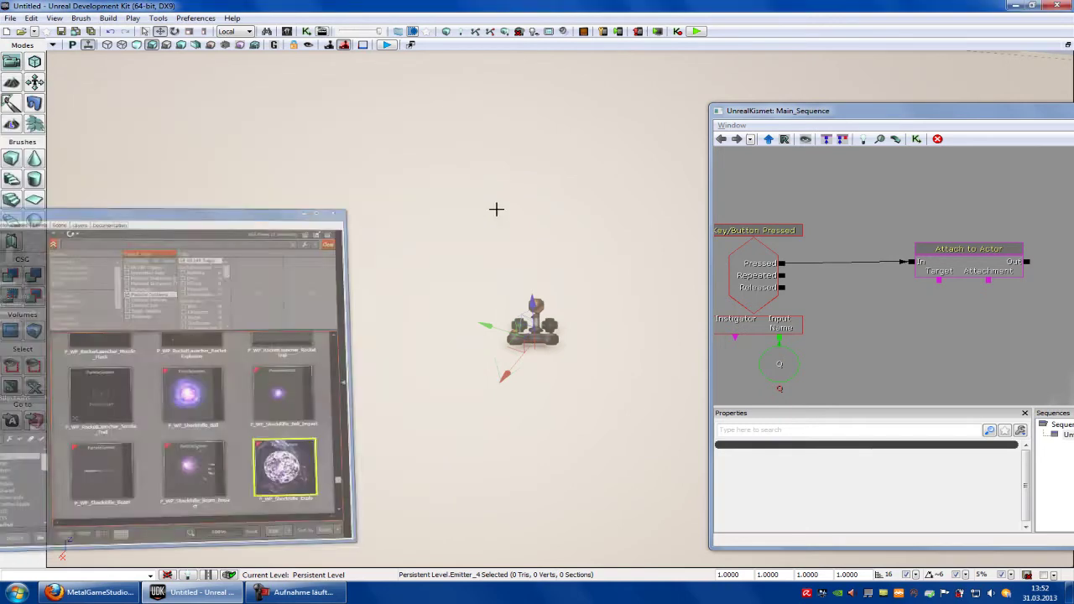
# Step: Create a Kismet object variable from the selected emitter and link it to the Attachment connector of Attach to Actor
pyautogui.moveTo(887, 116); pyautogui.dragTo(776, 90)
pyautogui.click(795, 291)
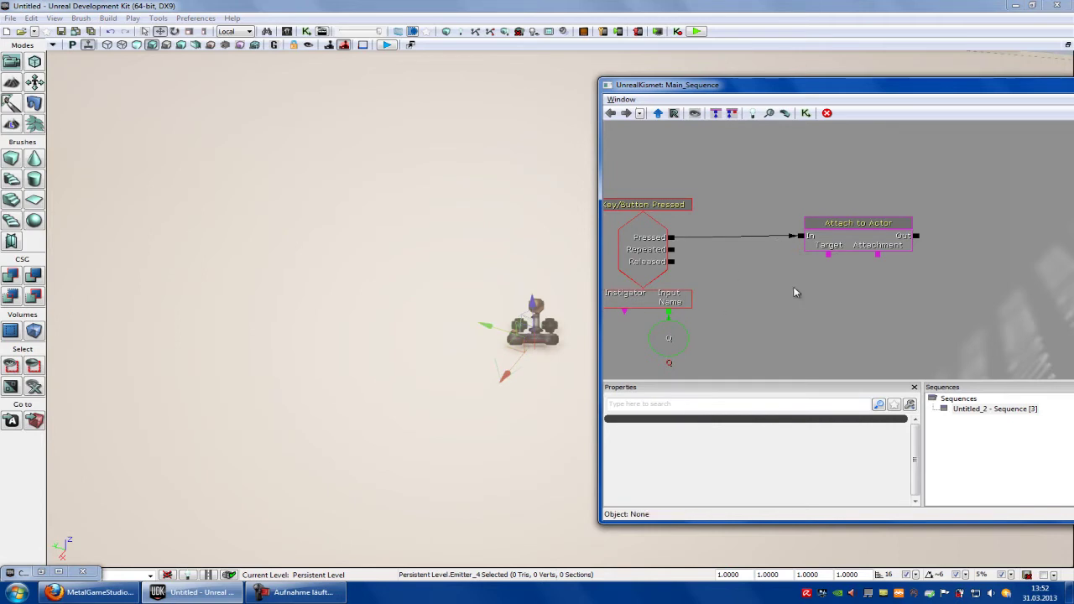
pyautogui.rightClick(877, 279)
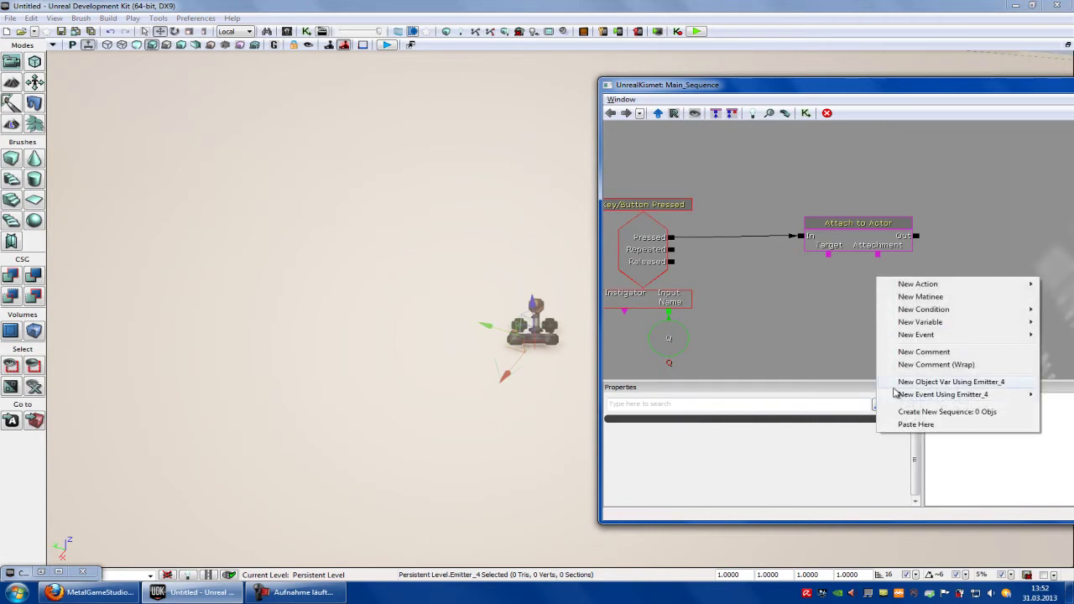
pyautogui.click(948, 383)
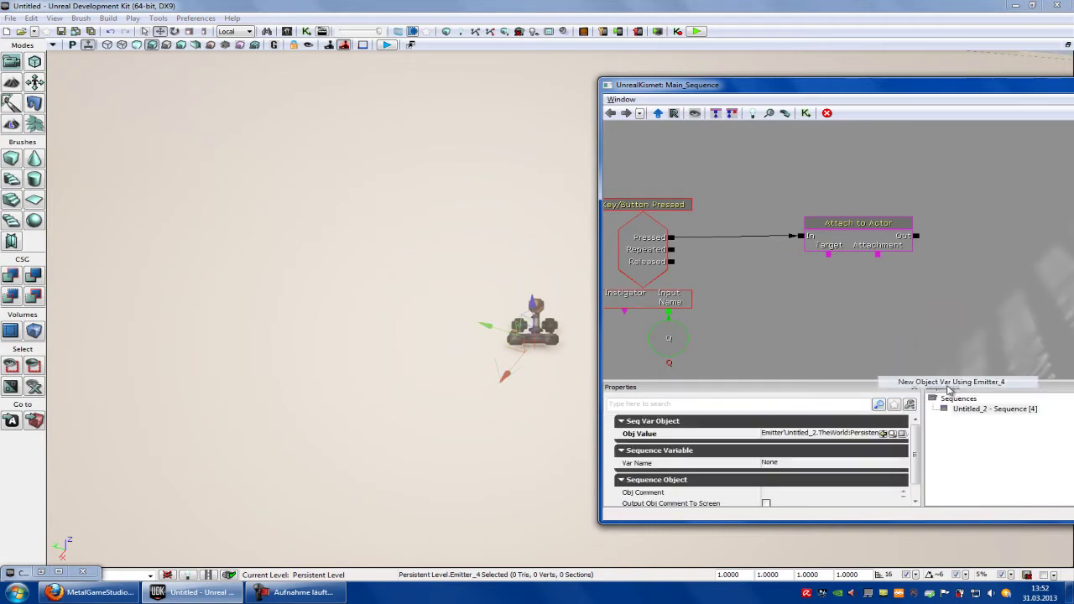
pyautogui.moveTo(881, 261); pyautogui.dragTo(888, 302)
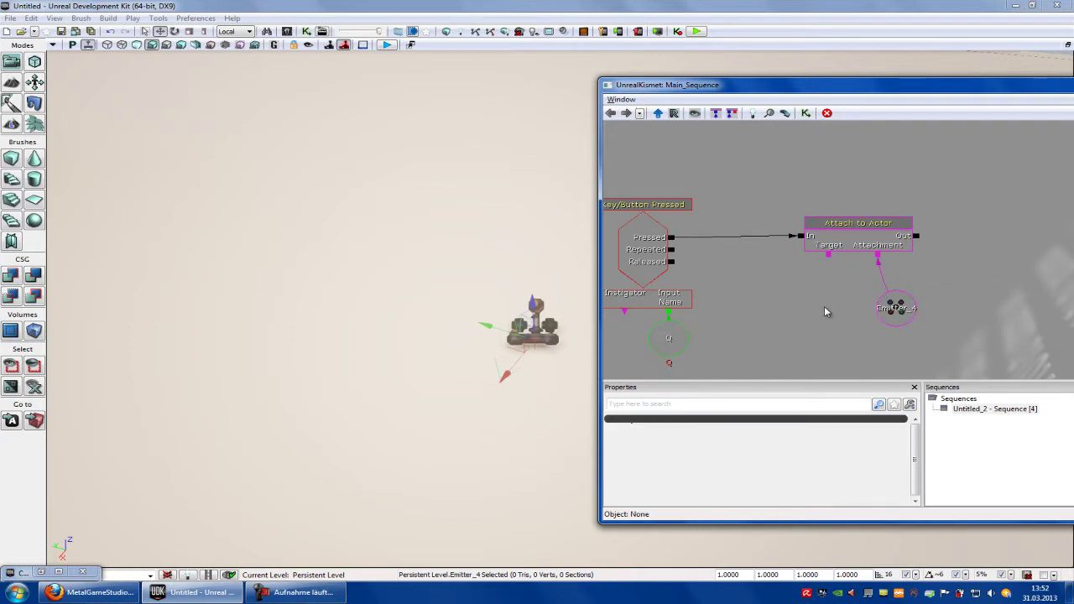
# Step: Link a new Player variable with All Players disabled to the Target connector of Attach to Actor
pyautogui.rightClick(818, 286)
pyautogui.moveTo(869, 328)
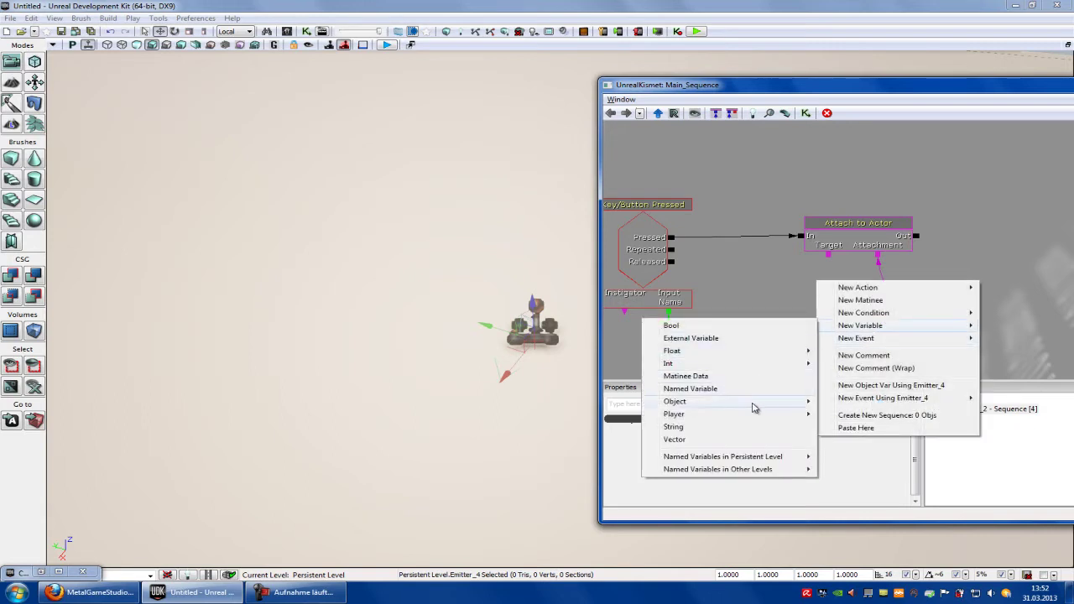
pyautogui.moveTo(765, 414)
pyautogui.click(851, 414)
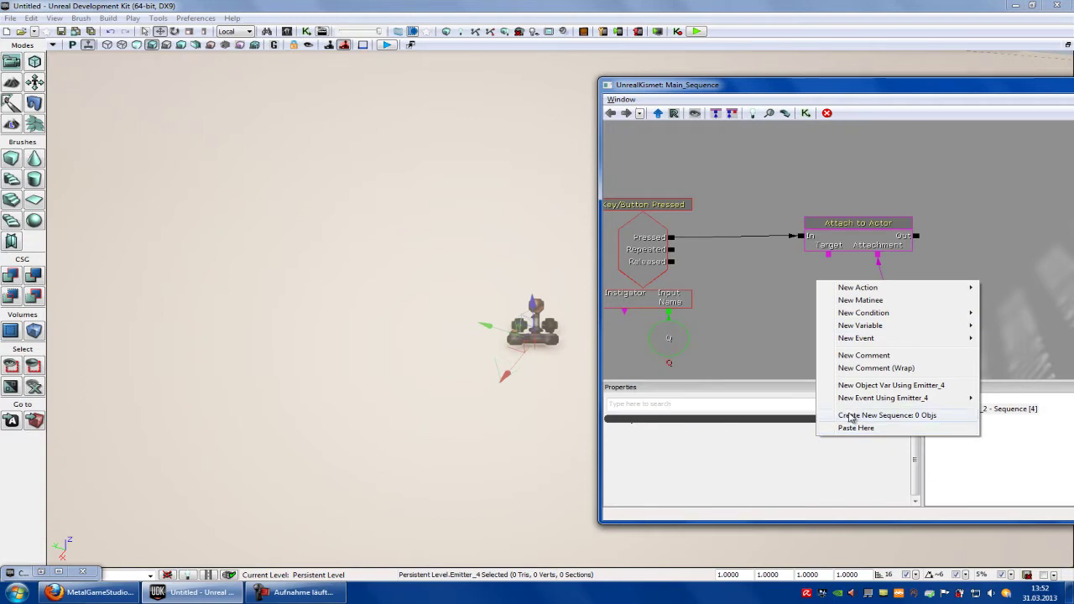
pyautogui.moveTo(869, 325)
pyautogui.moveTo(781, 415)
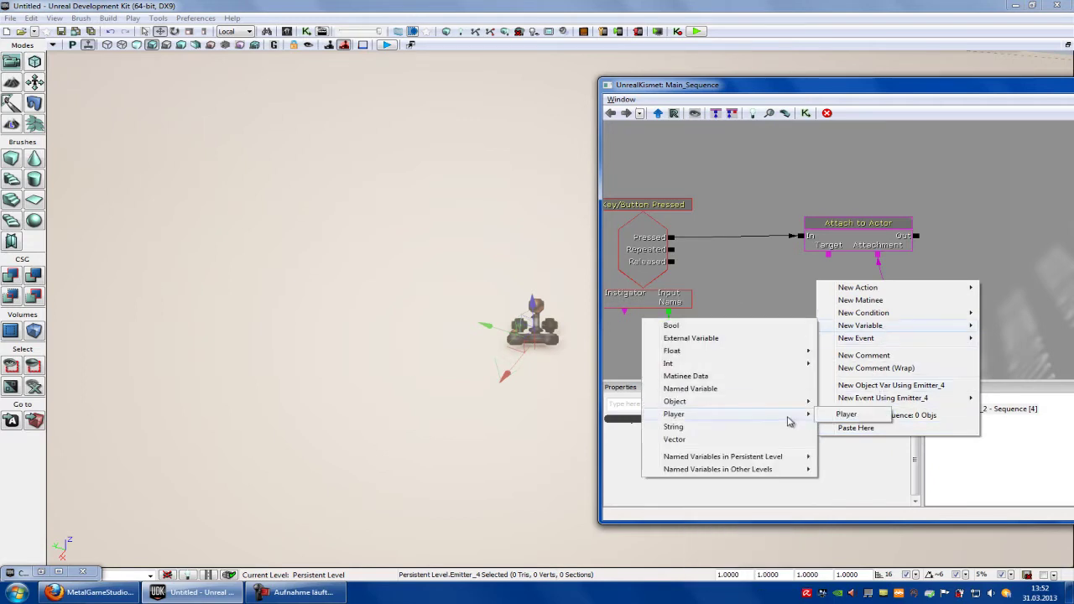
pyautogui.click(847, 415)
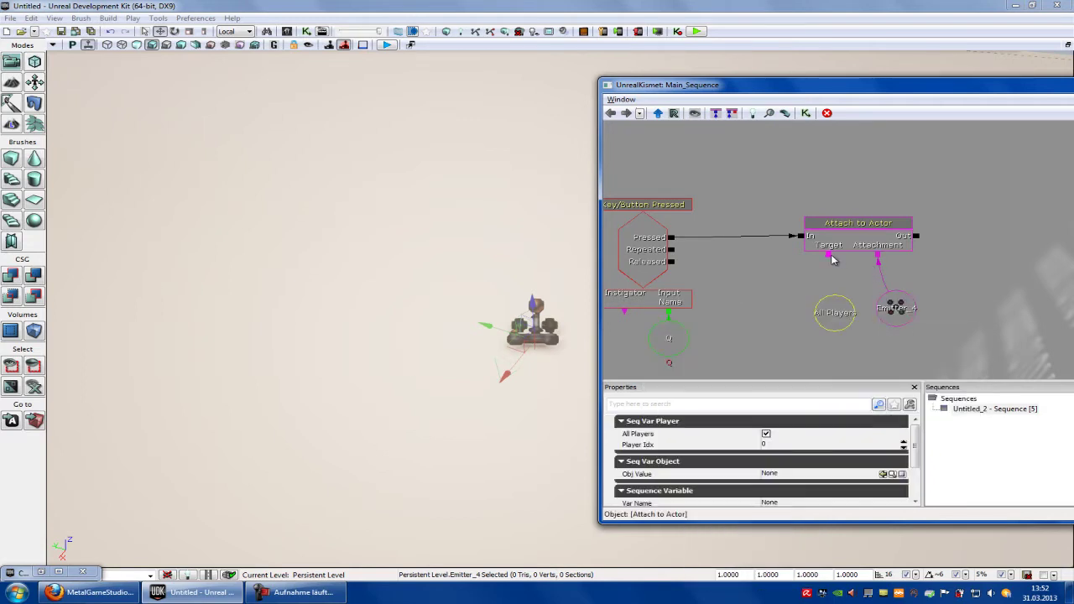
pyautogui.moveTo(831, 258); pyautogui.dragTo(835, 313)
pyautogui.click(843, 315)
pyautogui.click(766, 434)
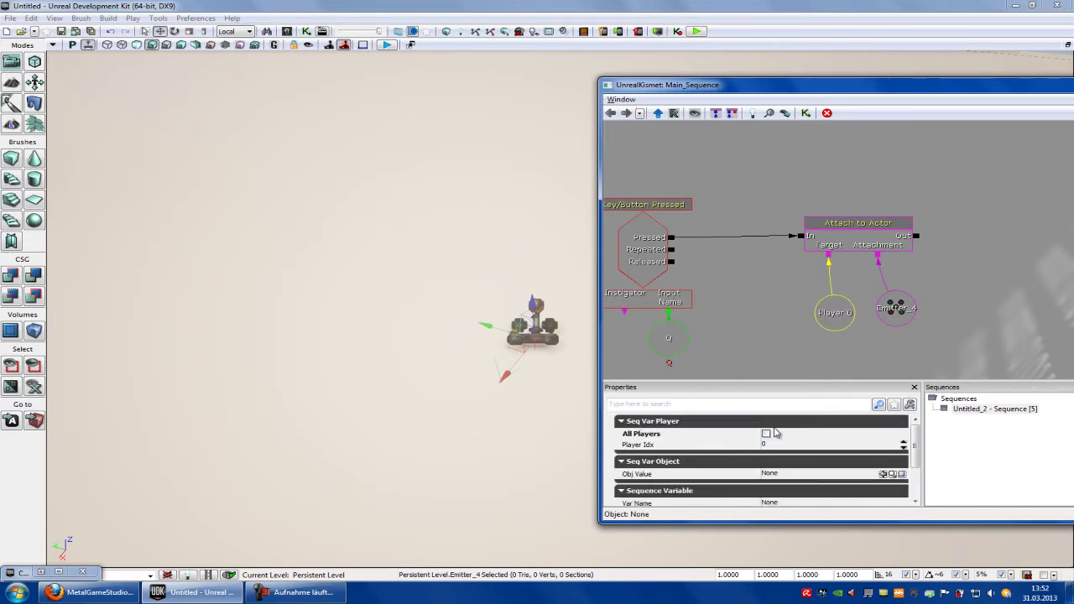
# Step: Add a Toggle action, wiring Attach to Actor's Out to its Turn On input and its Target to the emitter variable
pyautogui.moveTo(1049, 250); pyautogui.dragTo(880, 284)
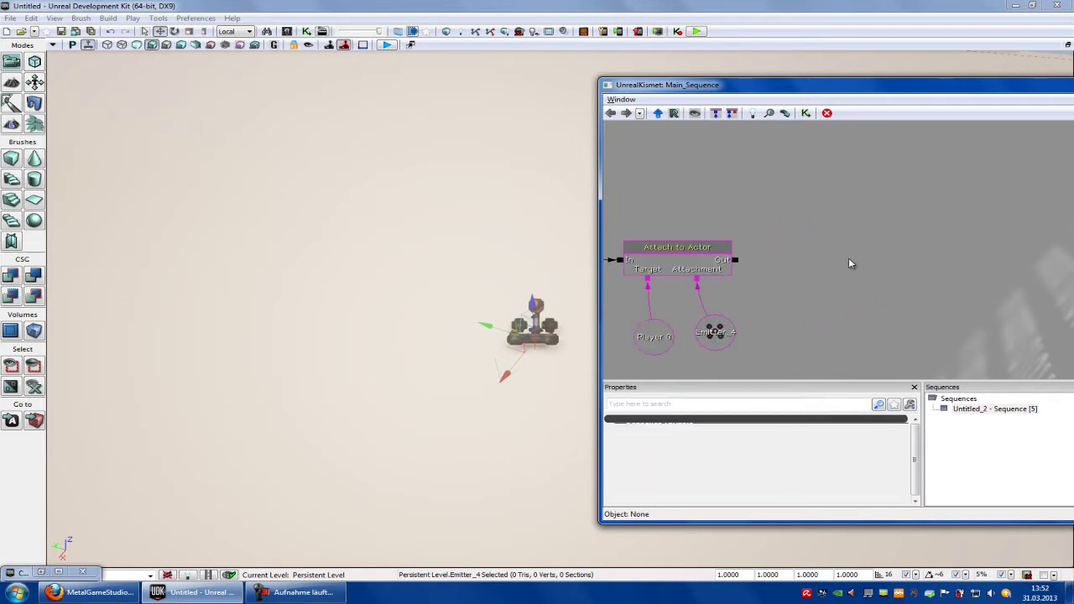
pyautogui.rightClick(848, 257)
pyautogui.moveTo(864, 250)
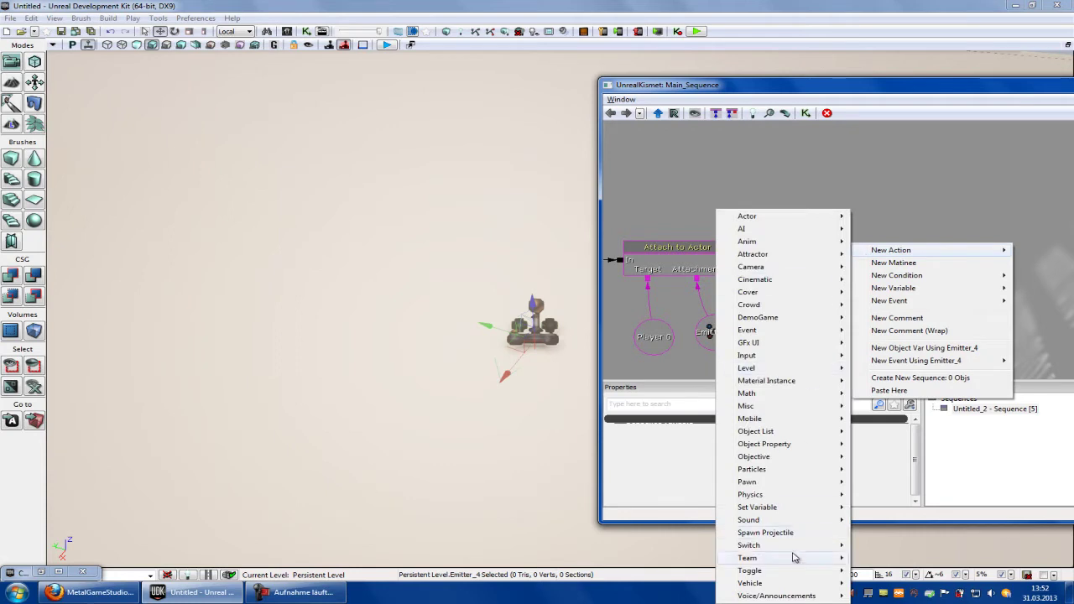
pyautogui.moveTo(797, 570)
pyautogui.click(895, 511)
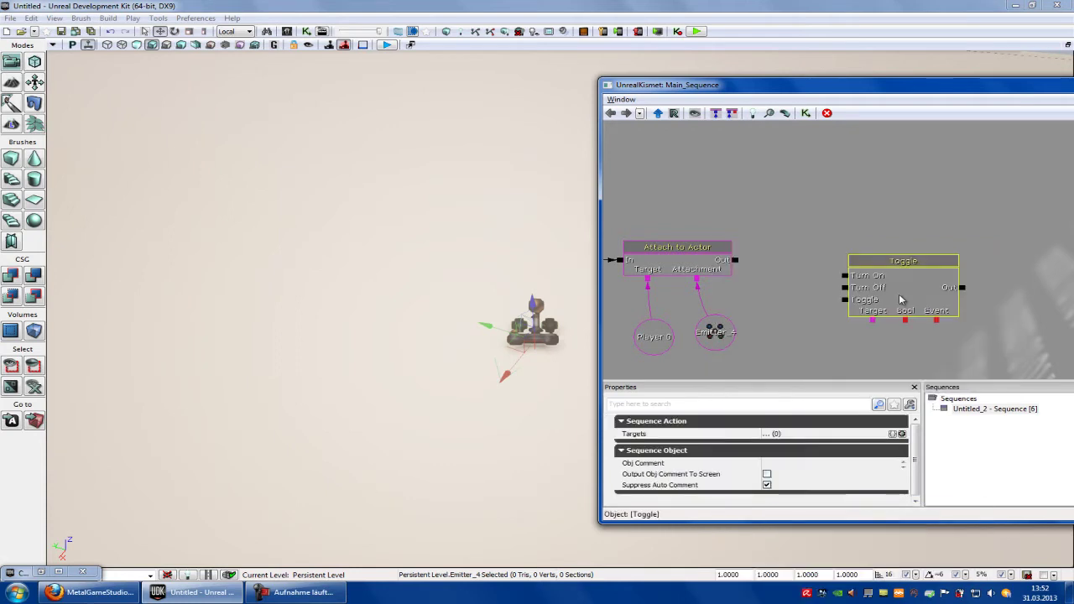
pyautogui.moveTo(910, 302); pyautogui.dragTo(910, 274)
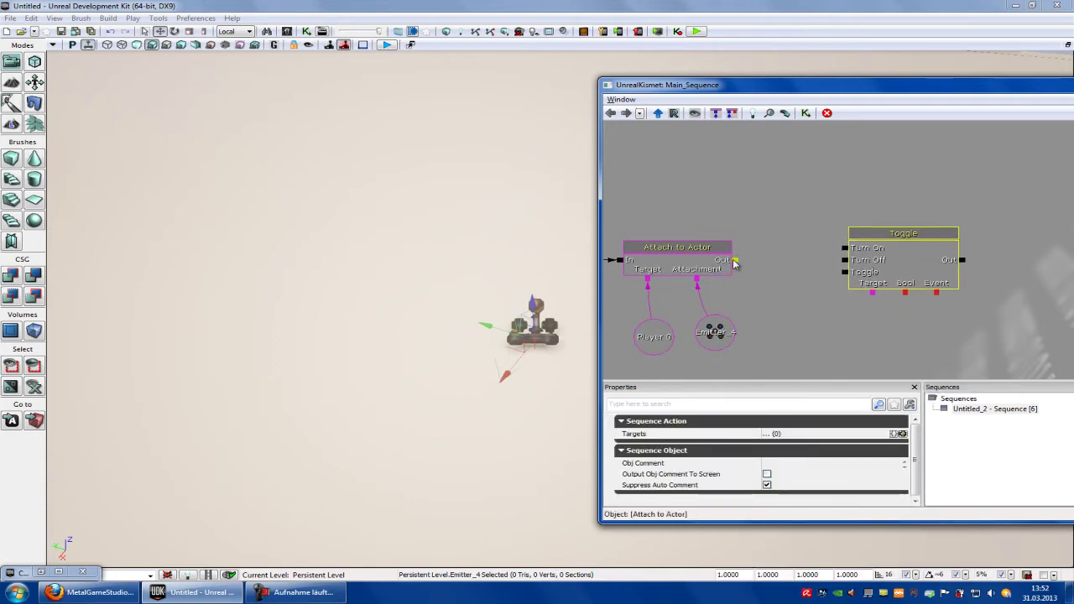
pyautogui.moveTo(736, 260); pyautogui.dragTo(844, 248)
pyautogui.moveTo(872, 292); pyautogui.dragTo(798, 322)
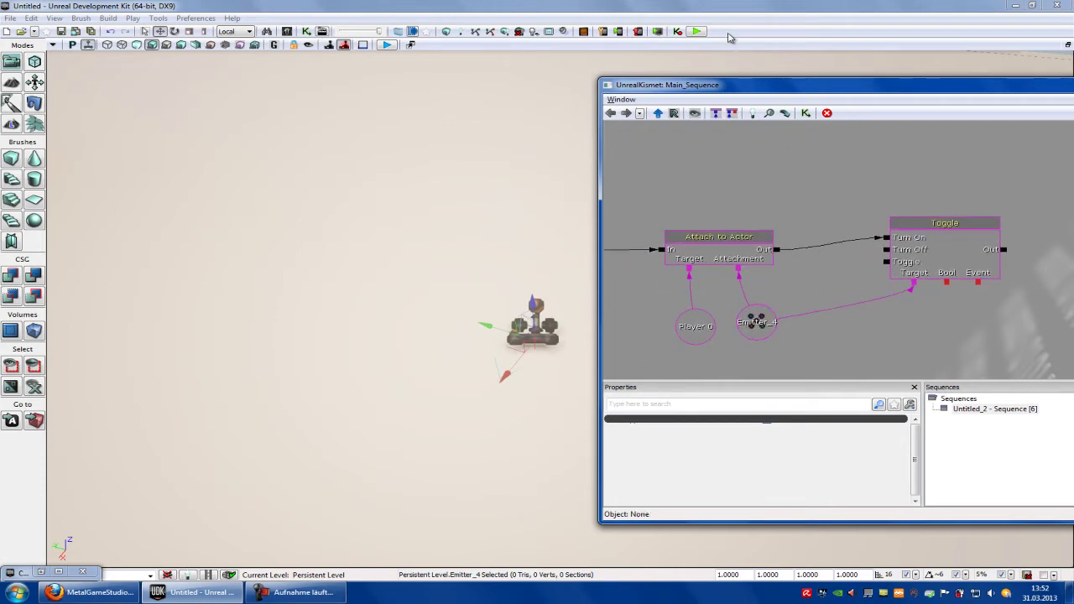
# Step: Play-test the level in the editor preview and switch to third-person view to examine the player's particle effect
pyautogui.click(698, 31)
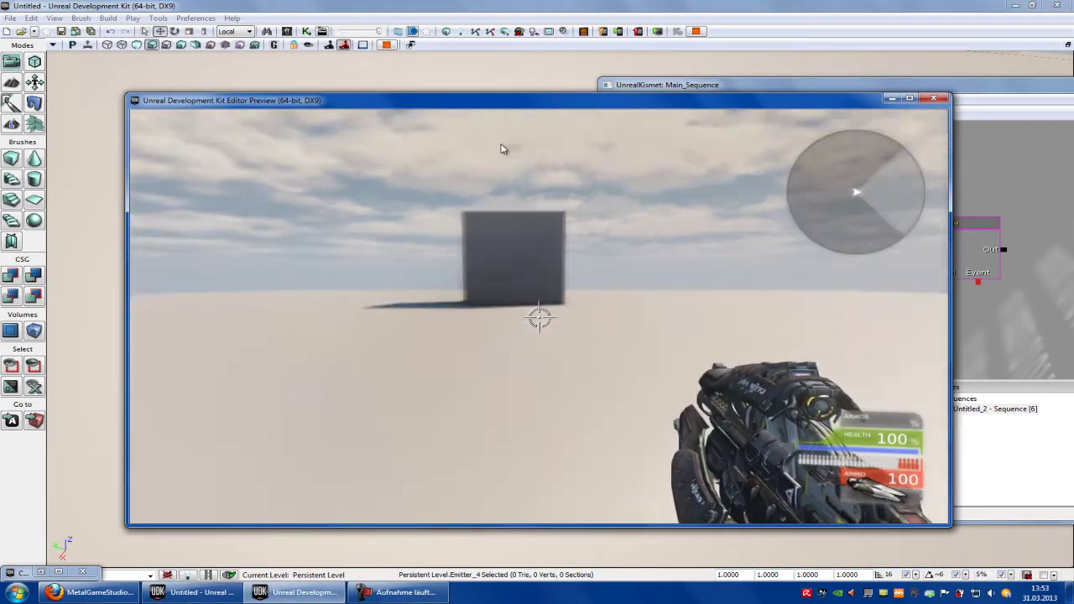
pyautogui.press('w')
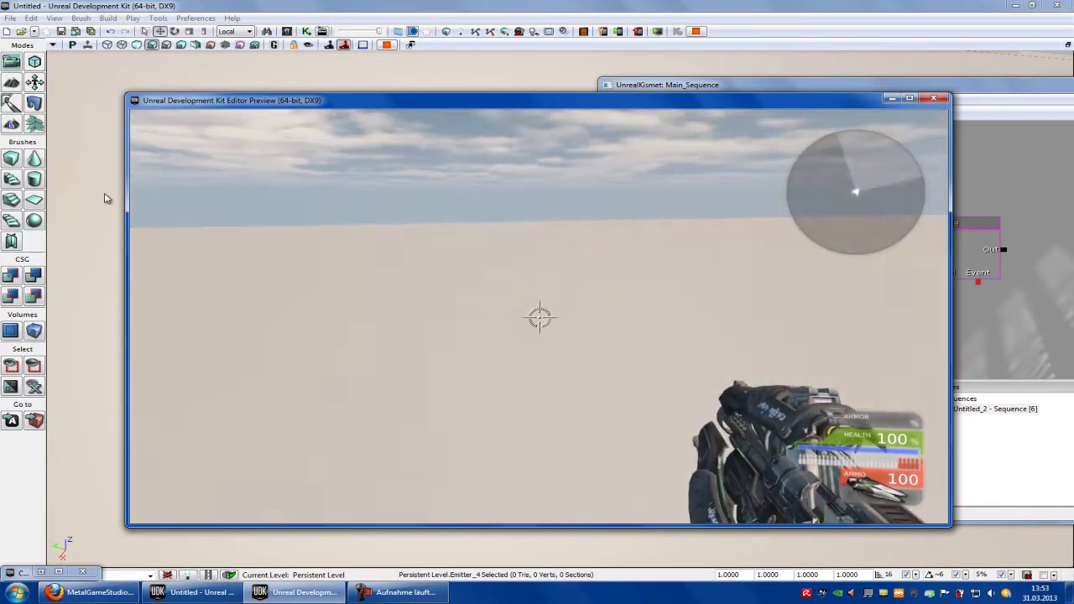
pyautogui.press('Tab')
pyautogui.press('Up')
pyautogui.press('Return')
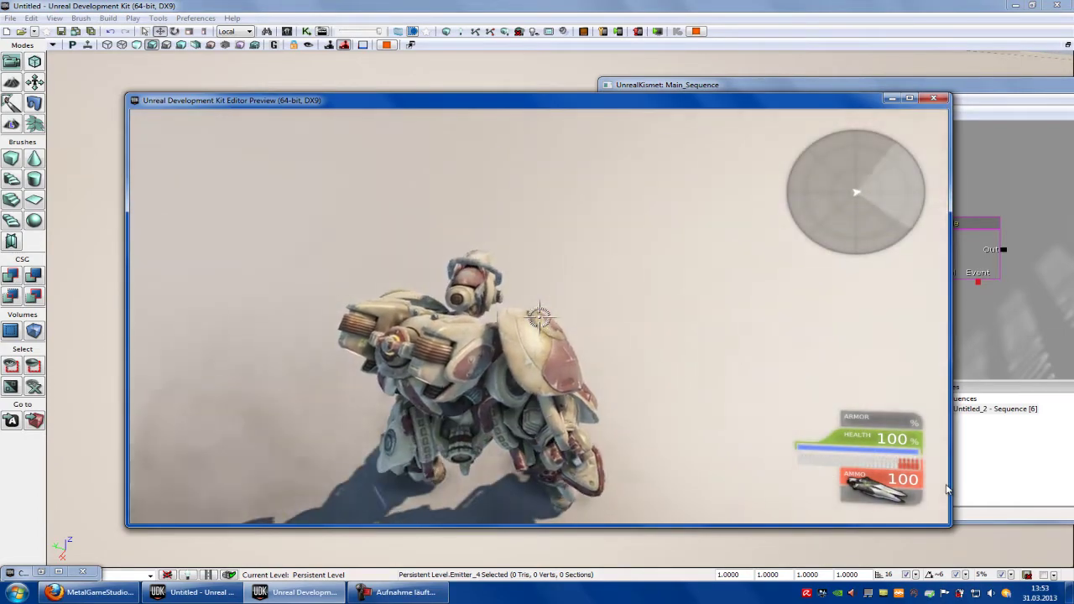
pyautogui.press('Escape')
# Step: Reposition the emitter near the player start and play-test the effect on the player
pyautogui.moveTo(510, 416); pyautogui.dragTo(323, 324, button='right')
pyautogui.moveTo(263, 331); pyautogui.dragTo(188, 358)
pyautogui.click(697, 31)
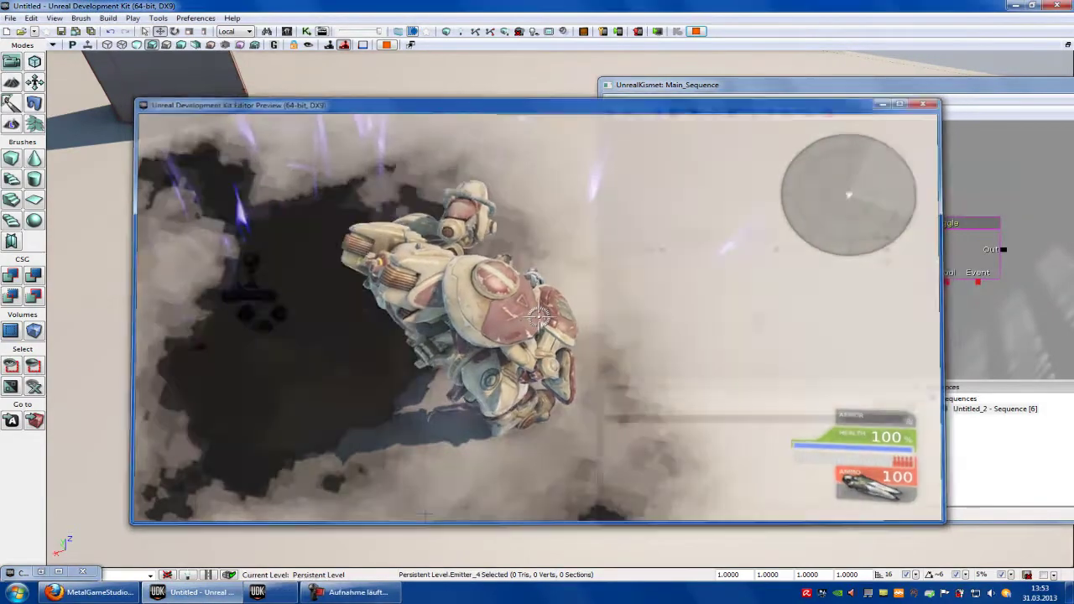
pyautogui.press('Escape')
# Step: Move the emitter along its green axis to line up with the player start, and run the preview again
pyautogui.moveTo(231, 283); pyautogui.dragTo(473, 232, button='right')
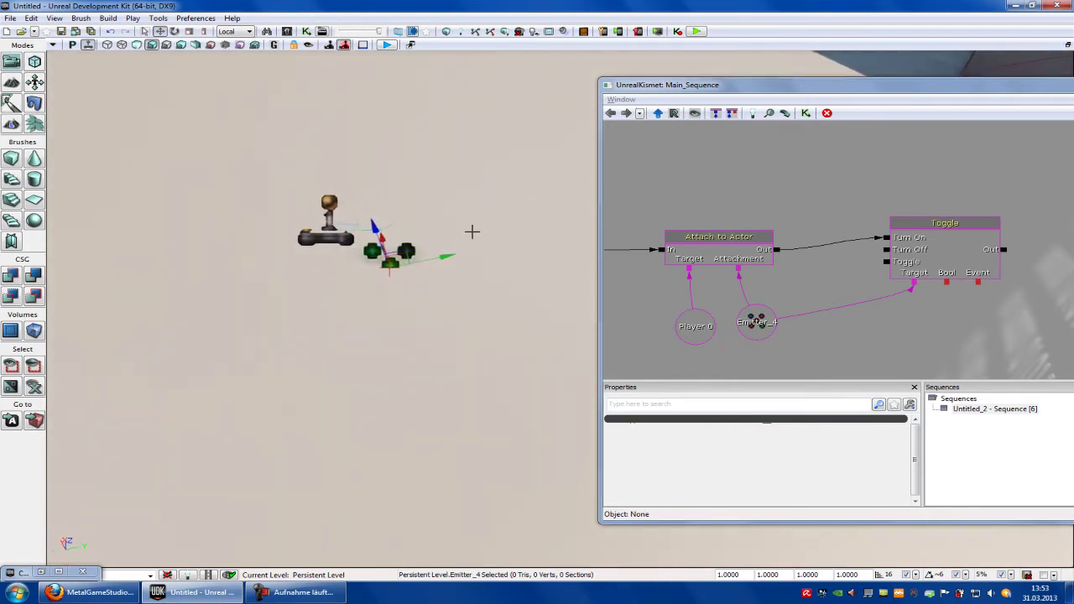
pyautogui.moveTo(441, 258); pyautogui.dragTo(394, 279)
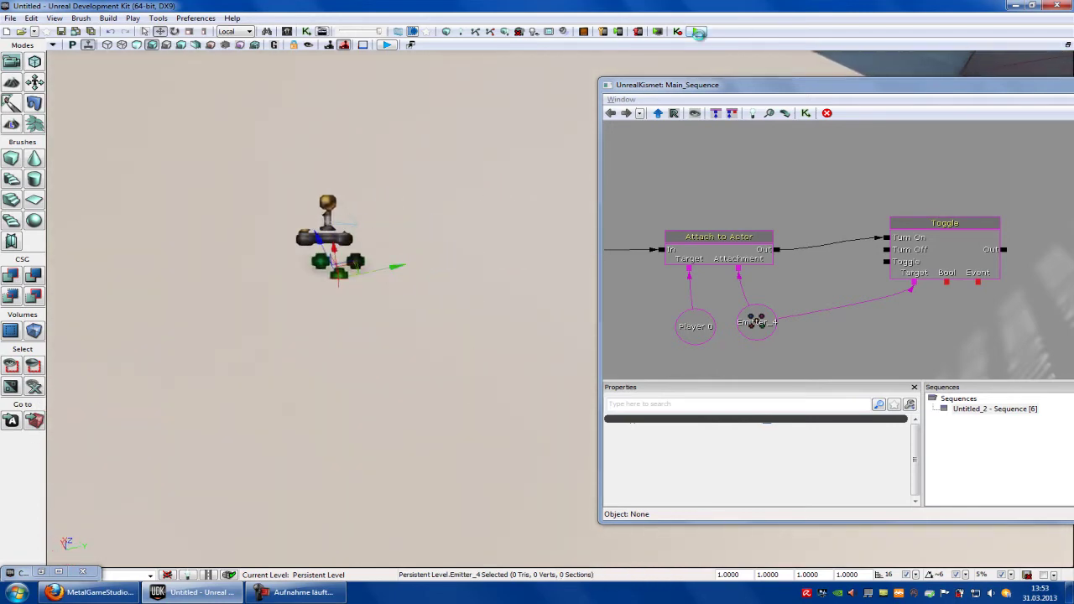
pyautogui.click(699, 32)
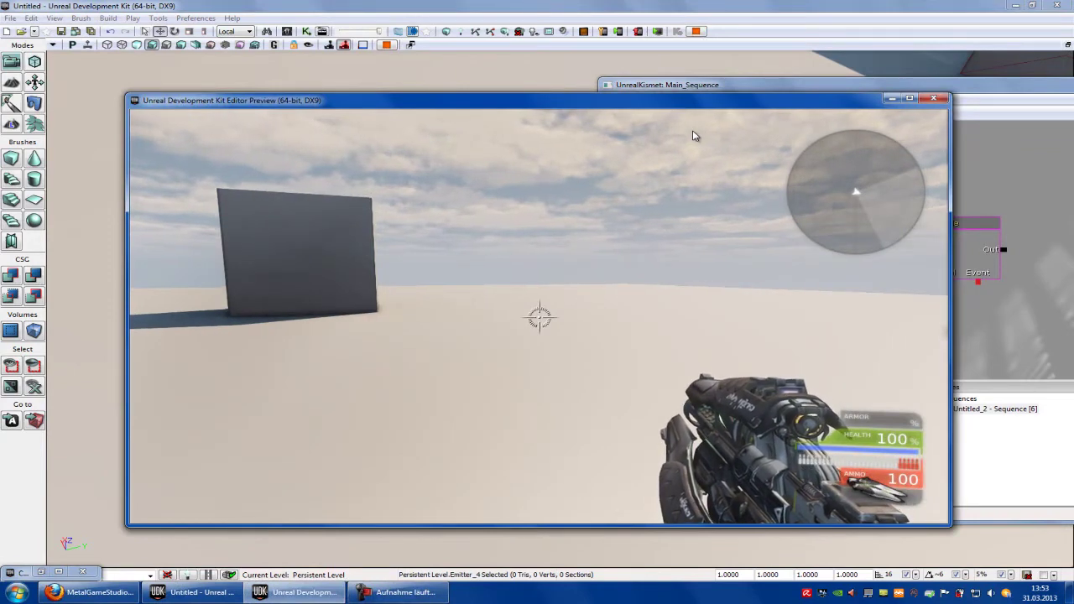
pyautogui.press('Escape')
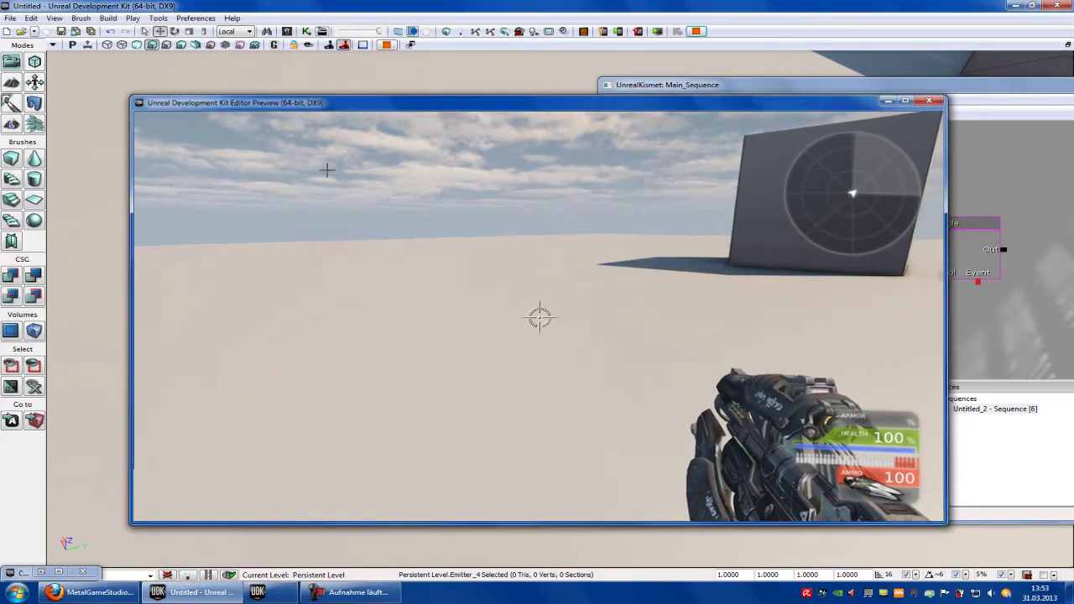
# Step: Rearrange the Kismet graph by raising Attach to Actor and spreading its Player and Emitter variables apart
pyautogui.moveTo(193, 197); pyautogui.dragTo(528, 206, button='right')
pyautogui.moveTo(660, 304); pyautogui.dragTo(769, 259)
pyautogui.moveTo(831, 99); pyautogui.dragTo(766, 154)
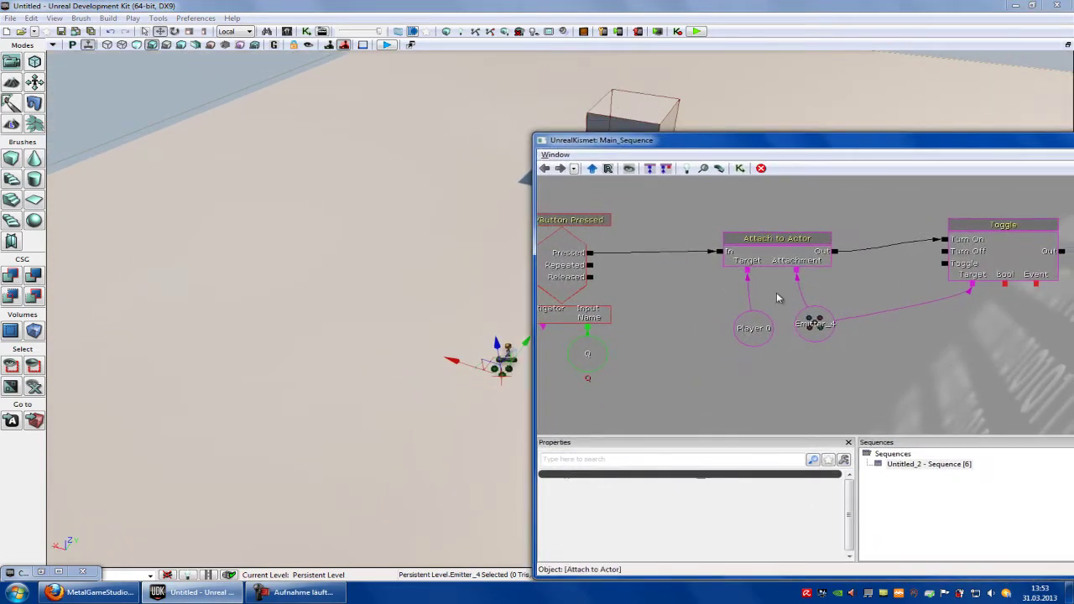
pyautogui.click(761, 241)
pyautogui.keyDown('ctrl'); pyautogui.moveTo(789, 247); pyautogui.dragTo(795, 216); pyautogui.keyUp('ctrl')
pyautogui.moveTo(755, 338); pyautogui.dragTo(714, 302)
pyautogui.moveTo(814, 325); pyautogui.dragTo(865, 276)
# Step: Add a Modify Health action below the existing nodes, with Heal enabled and Amount set to 5
pyautogui.rightClick(791, 390)
pyautogui.moveTo(848, 396)
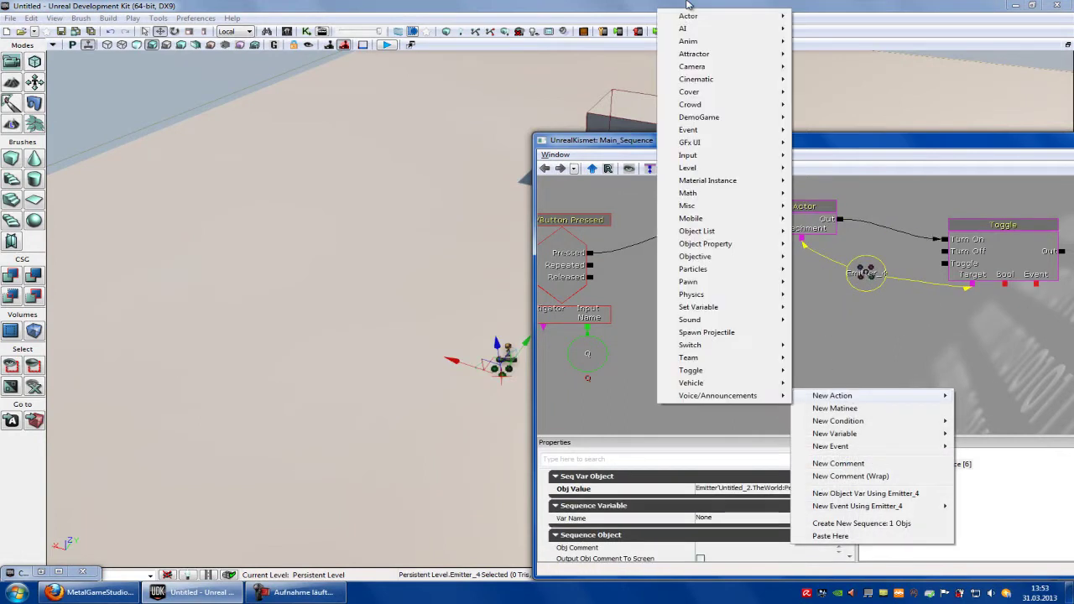
pyautogui.moveTo(688, 16)
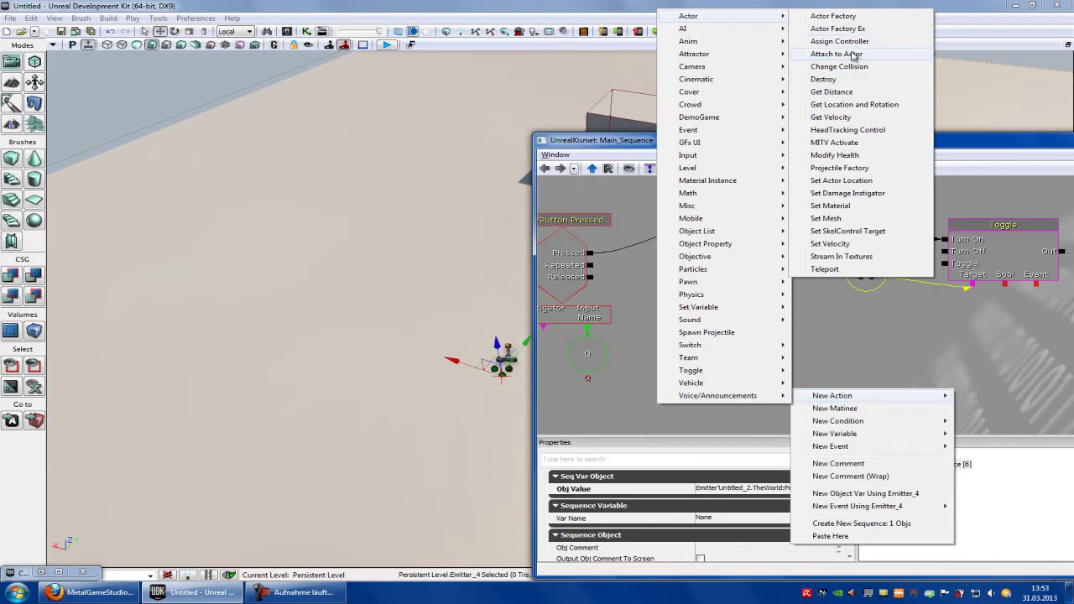
pyautogui.click(852, 160)
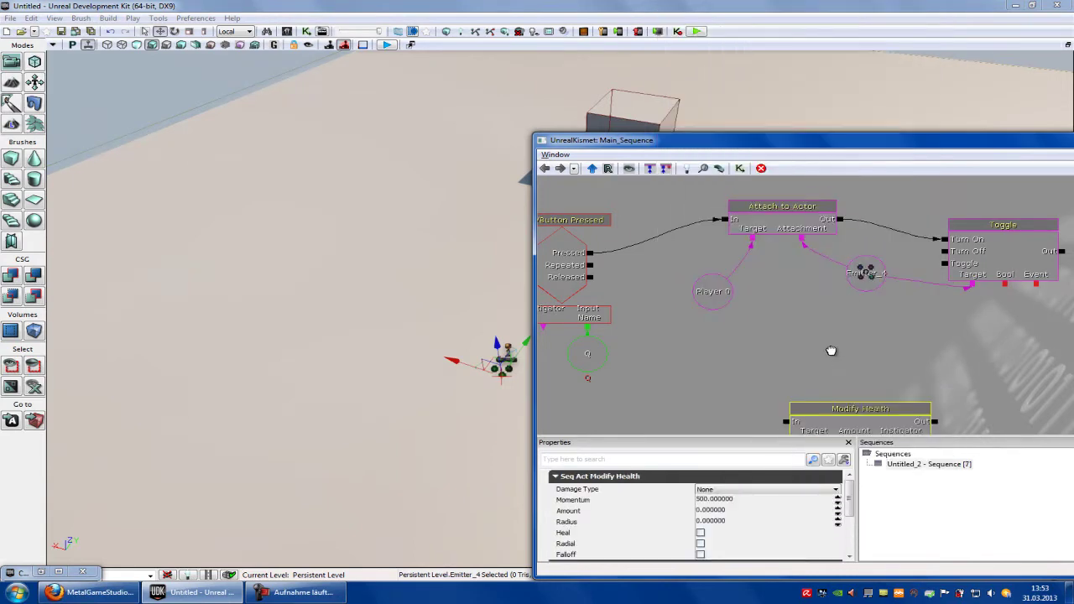
pyautogui.moveTo(831, 351); pyautogui.dragTo(822, 288)
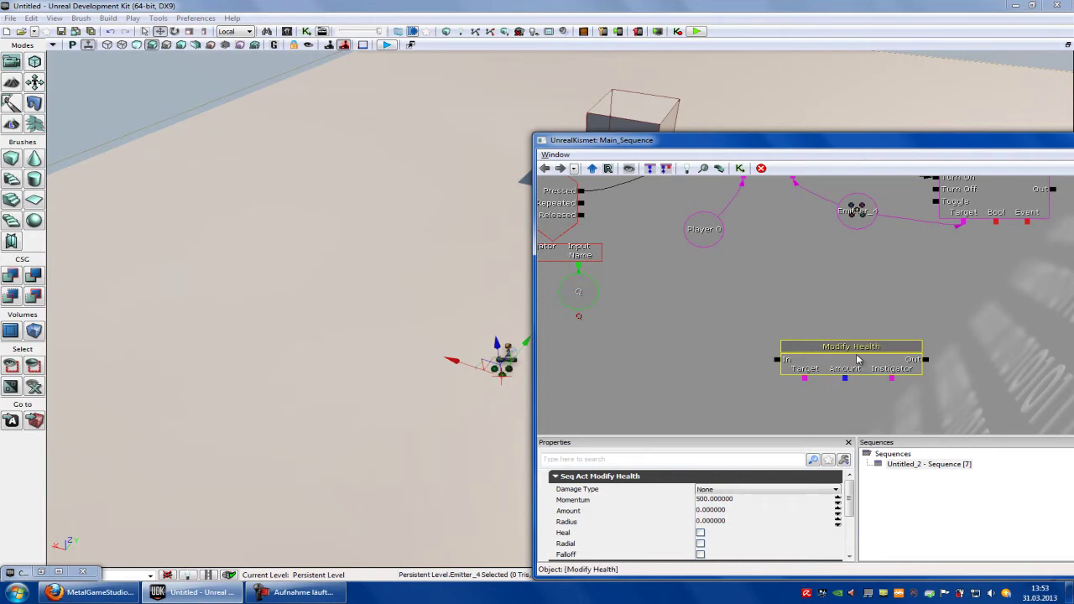
pyautogui.click(701, 535)
pyautogui.click(709, 511)
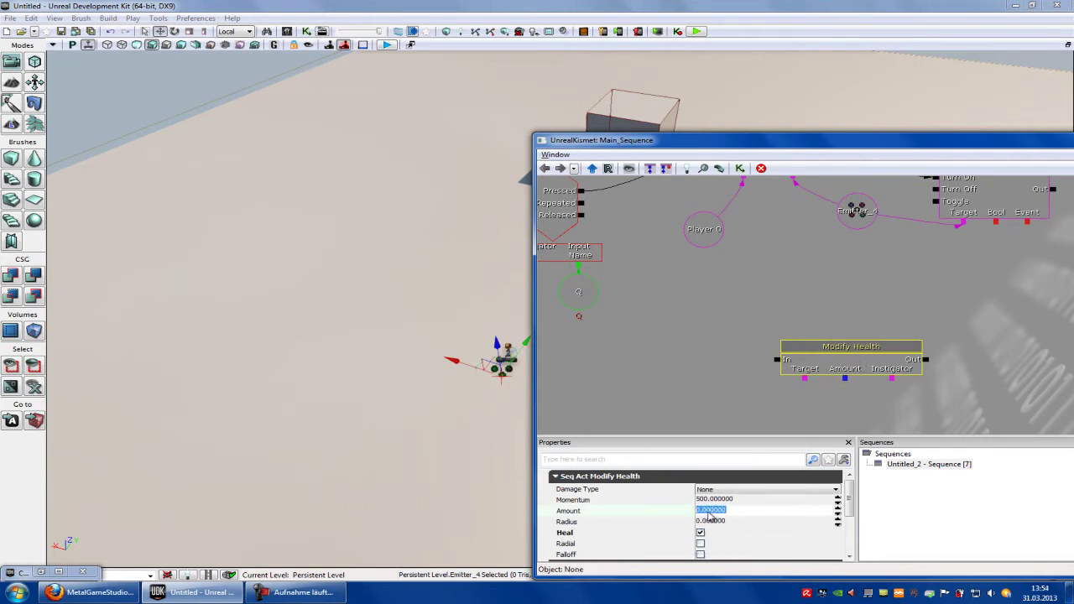
pyautogui.write('5')
pyautogui.click(714, 345)
pyautogui.click(854, 363)
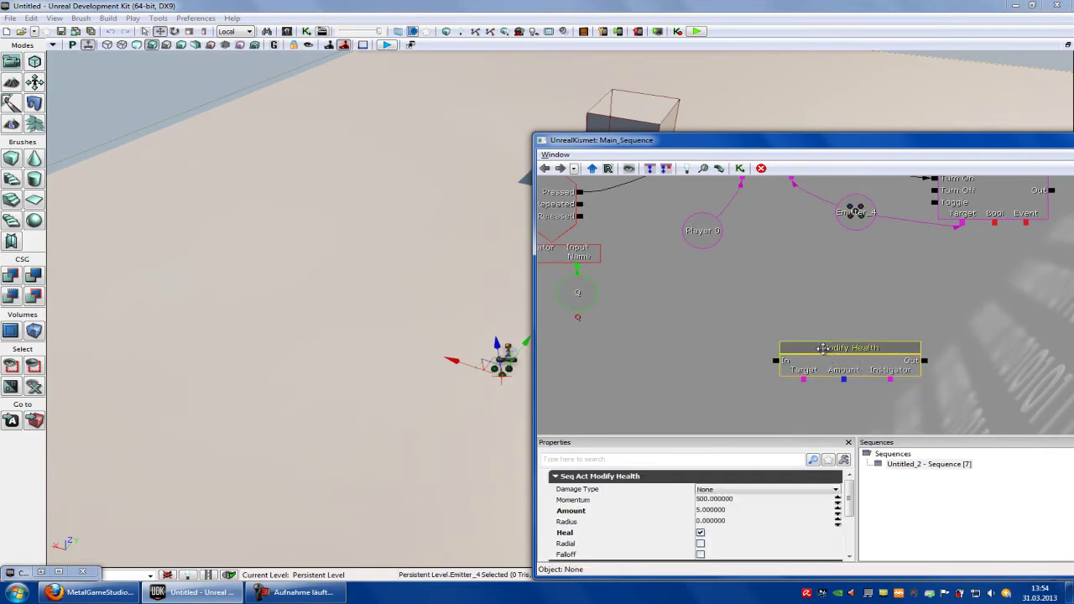
# Step: Wire the key event's Pressed output to Modify Health's In and link its Target to the Player variable
pyautogui.moveTo(822, 346); pyautogui.dragTo(779, 311)
pyautogui.moveTo(764, 288); pyautogui.dragTo(783, 312)
pyautogui.moveTo(601, 217)
pyautogui.mouseDown()
pyautogui.moveTo(704, 293)
pyautogui.moveTo(752, 348)
pyautogui.mouseUp()
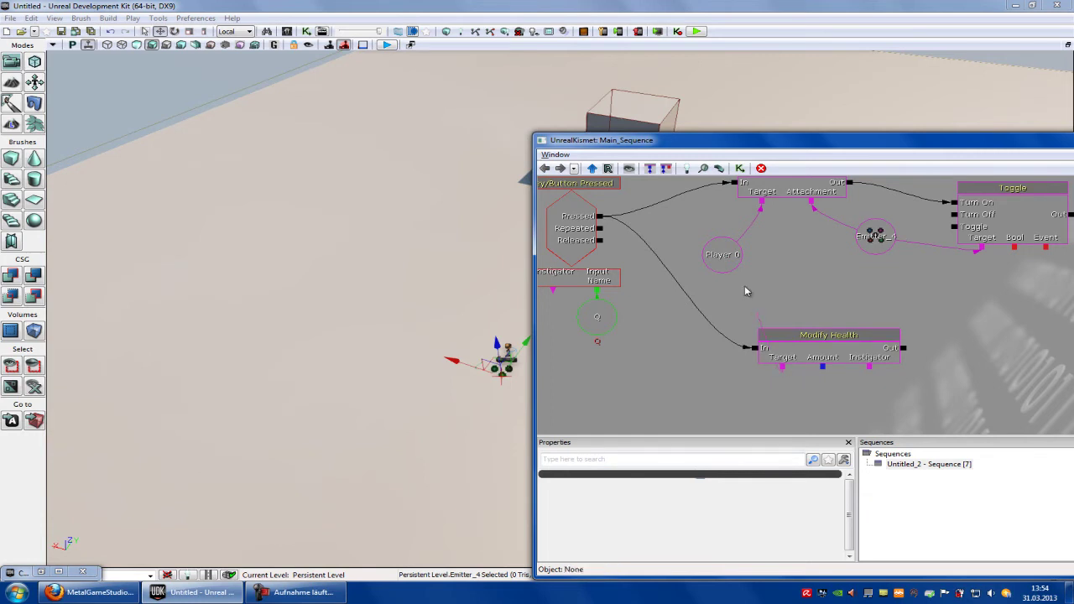
pyautogui.moveTo(847, 294)
pyautogui.mouseDown()
pyautogui.moveTo(743, 271)
pyautogui.moveTo(655, 279)
pyautogui.mouseUp()
# Step: Duplicate the Modify Health action and connect the original's Out to the copy's In
pyautogui.click(706, 335)
pyautogui.moveTo(722, 298); pyautogui.dragTo(774, 307)
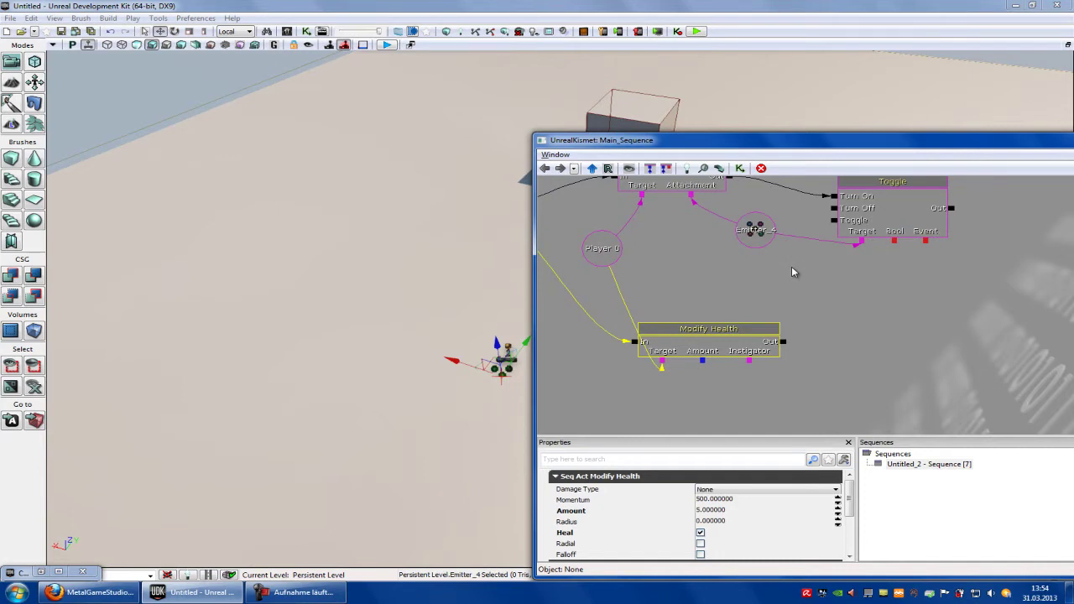
pyautogui.hotkey('ctrl', 'v')
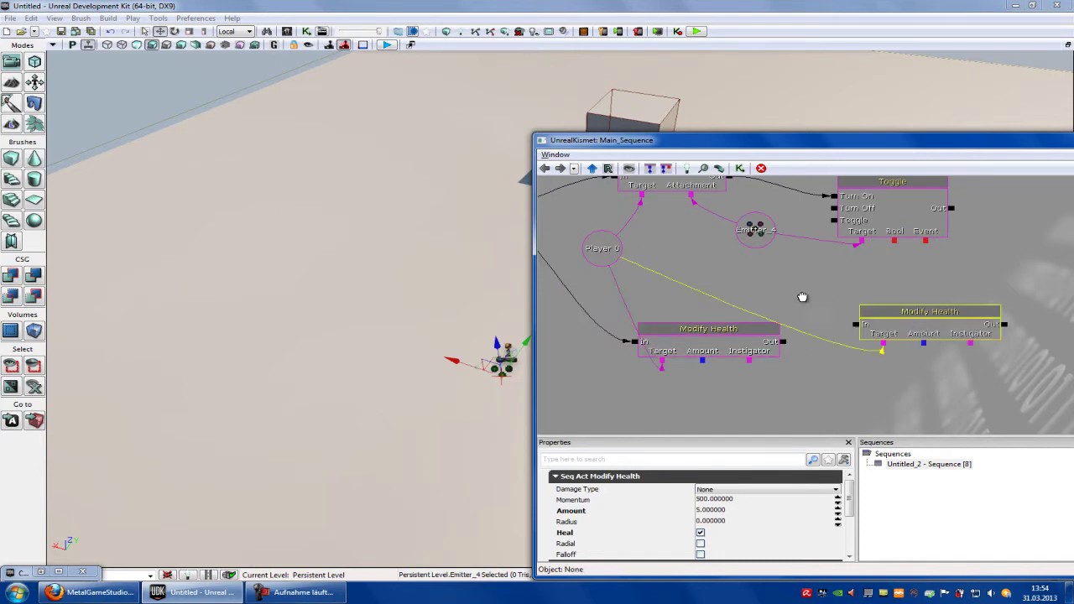
pyautogui.moveTo(803, 297); pyautogui.dragTo(773, 299)
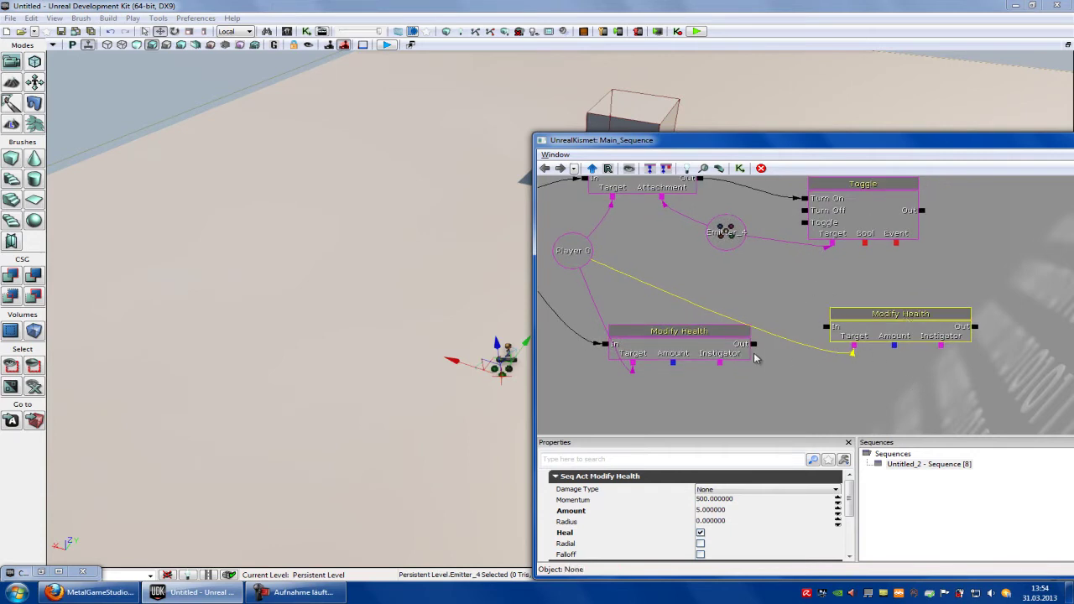
pyautogui.moveTo(752, 344); pyautogui.dragTo(820, 329)
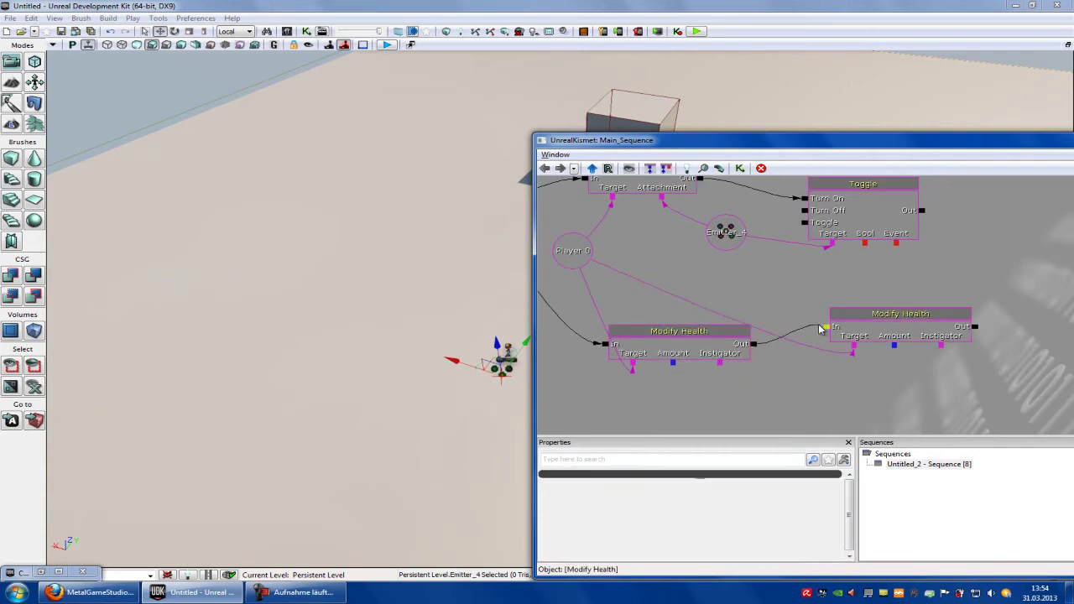
# Step: Paste two more Modify Health copies and chain each preceding action's Out to the next copy's In
pyautogui.click(943, 339)
pyautogui.moveTo(1049, 347)
pyautogui.mouseDown()
pyautogui.moveTo(950, 325)
pyautogui.moveTo(1015, 318)
pyautogui.mouseUp()
pyautogui.hotkey('ctrl', 'v')
pyautogui.moveTo(881, 310); pyautogui.dragTo(930, 317)
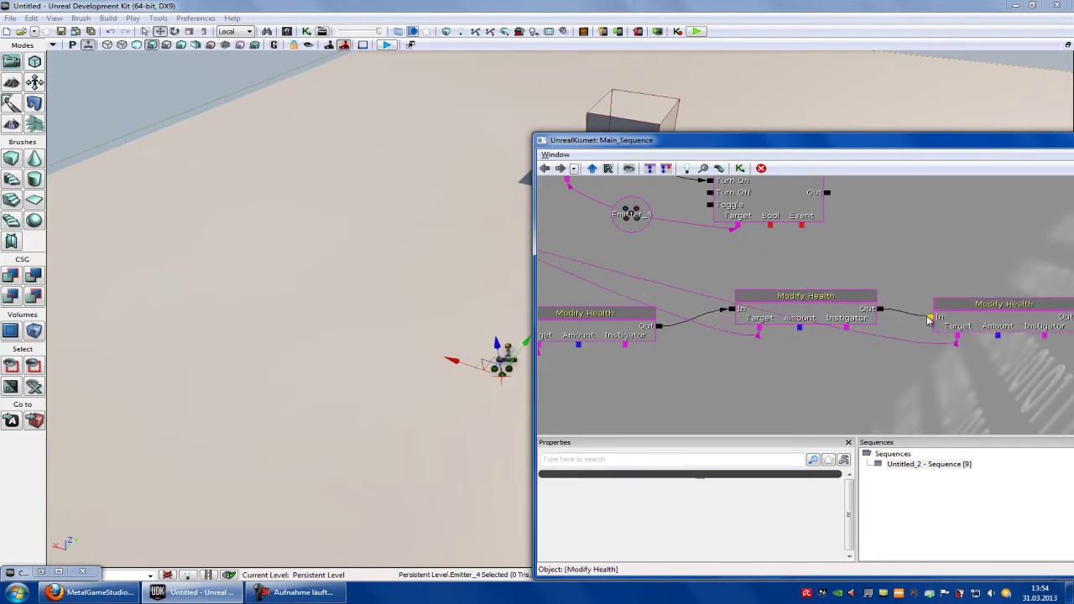
pyautogui.moveTo(1050, 390); pyautogui.dragTo(1038, 377)
pyautogui.hotkey('ctrl', 'v')
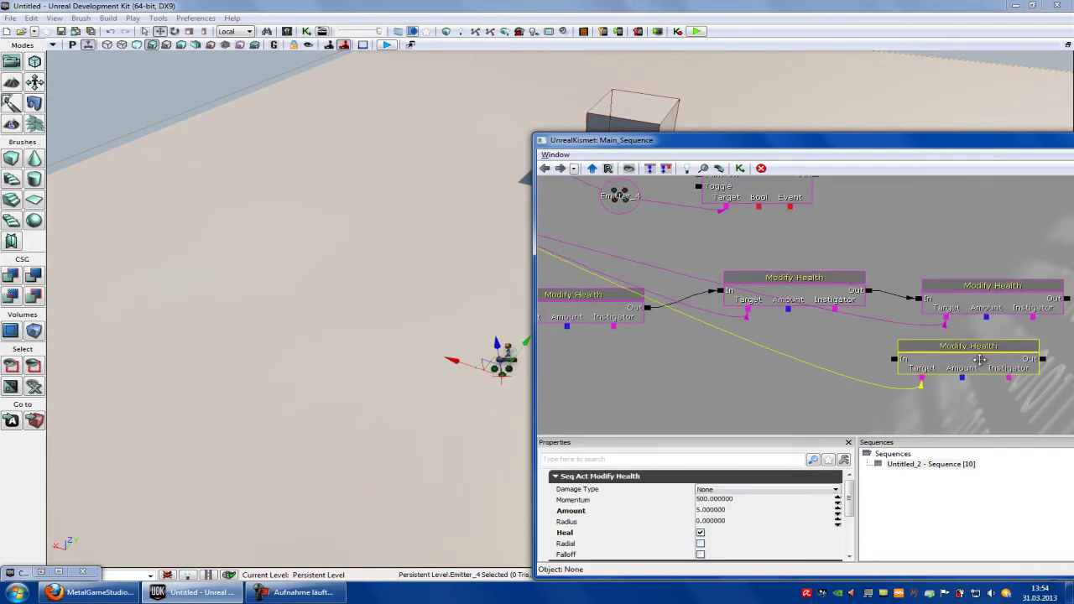
pyautogui.moveTo(923, 364)
pyautogui.mouseDown()
pyautogui.moveTo(910, 411)
pyautogui.moveTo(875, 378)
pyautogui.moveTo(1013, 293)
pyautogui.mouseUp()
pyautogui.moveTo(771, 334); pyautogui.dragTo(900, 367)
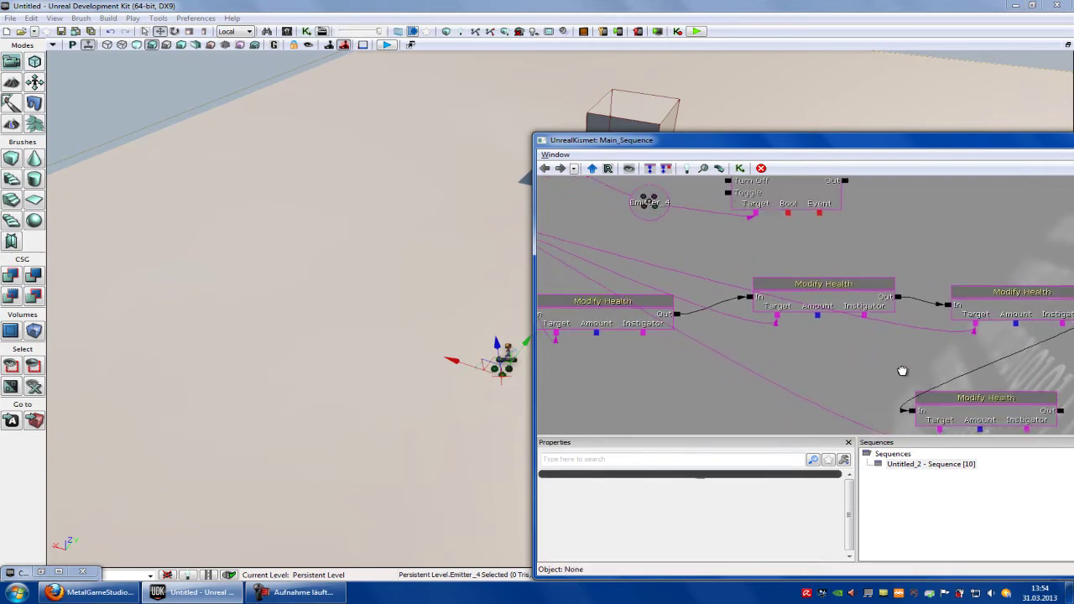
# Step: Set an activate delay of 2 on the Out connectors of the first three Modify Health actions
pyautogui.rightClick(730, 332)
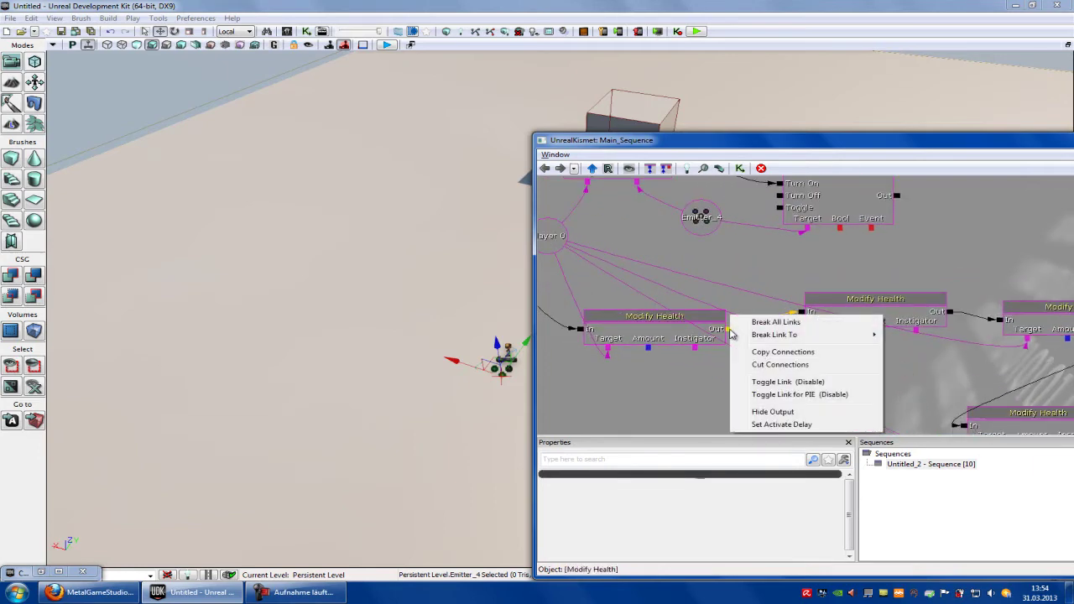
pyautogui.click(781, 424)
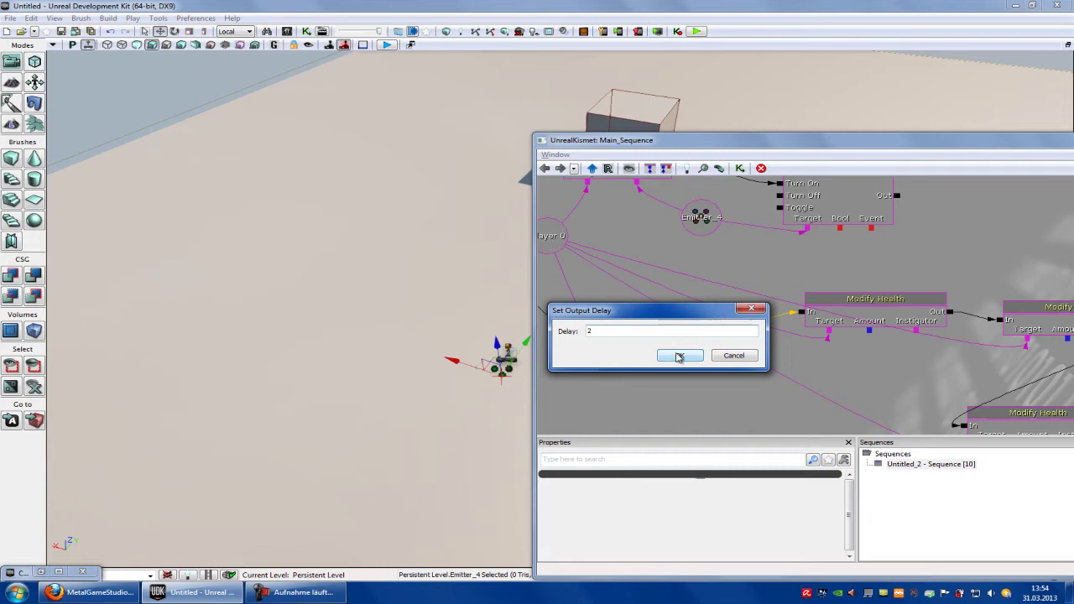
pyautogui.click(679, 357)
pyautogui.moveTo(1034, 331); pyautogui.dragTo(952, 333)
pyautogui.rightClick(869, 316)
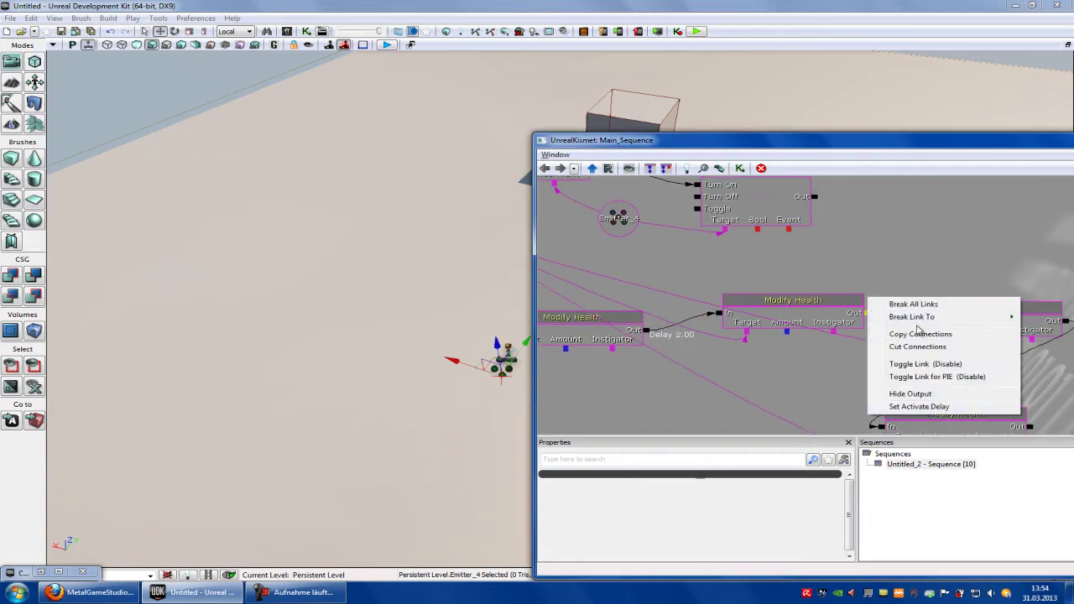
pyautogui.click(922, 407)
pyautogui.write('2')
pyautogui.click(687, 359)
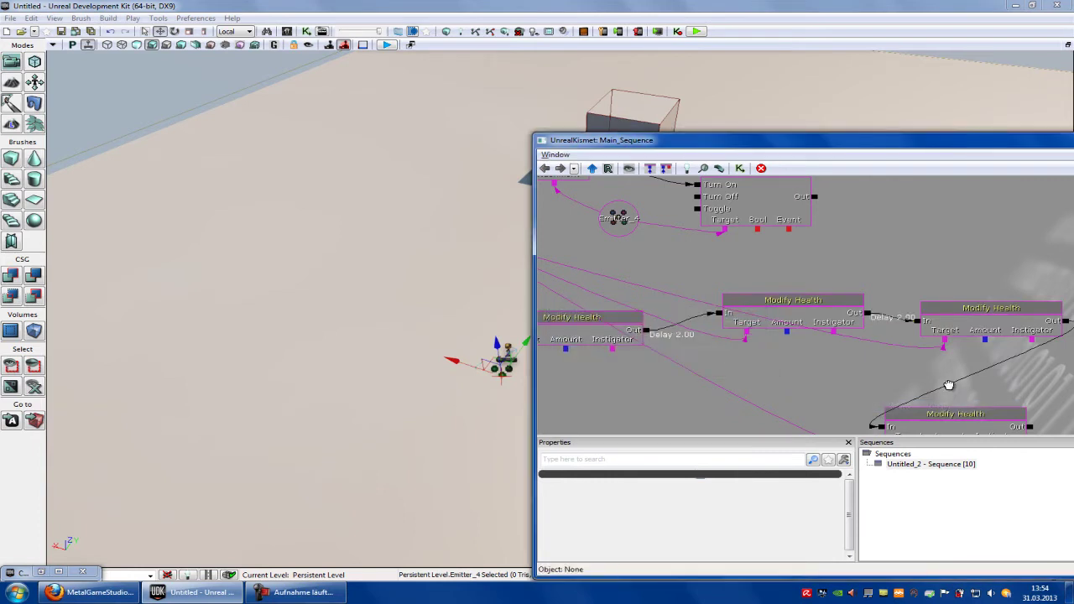
pyautogui.moveTo(949, 384); pyautogui.dragTo(807, 370)
pyautogui.rightClick(927, 310)
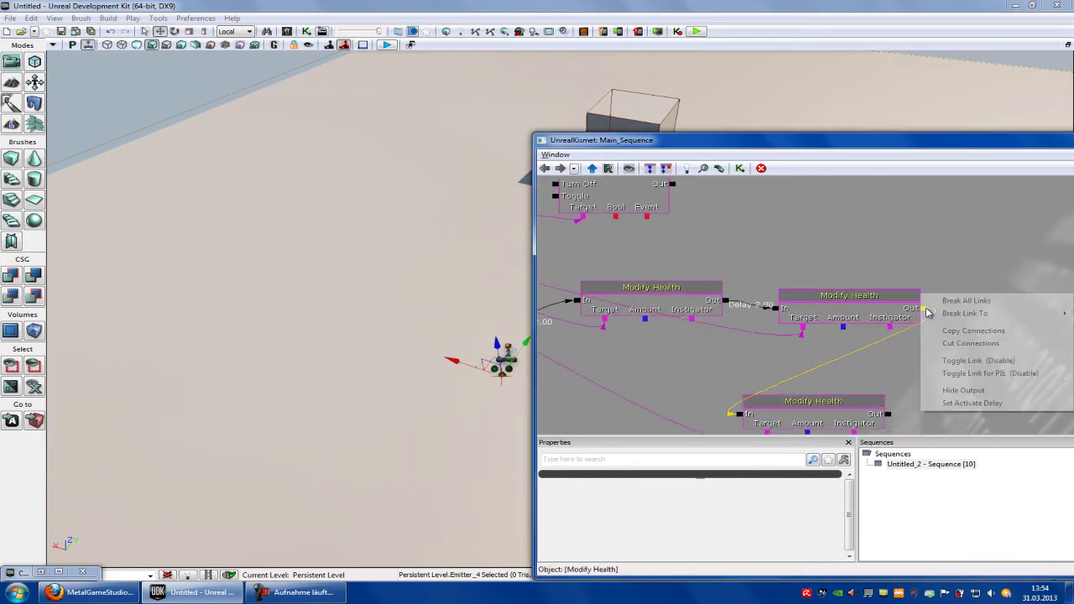
pyautogui.click(965, 406)
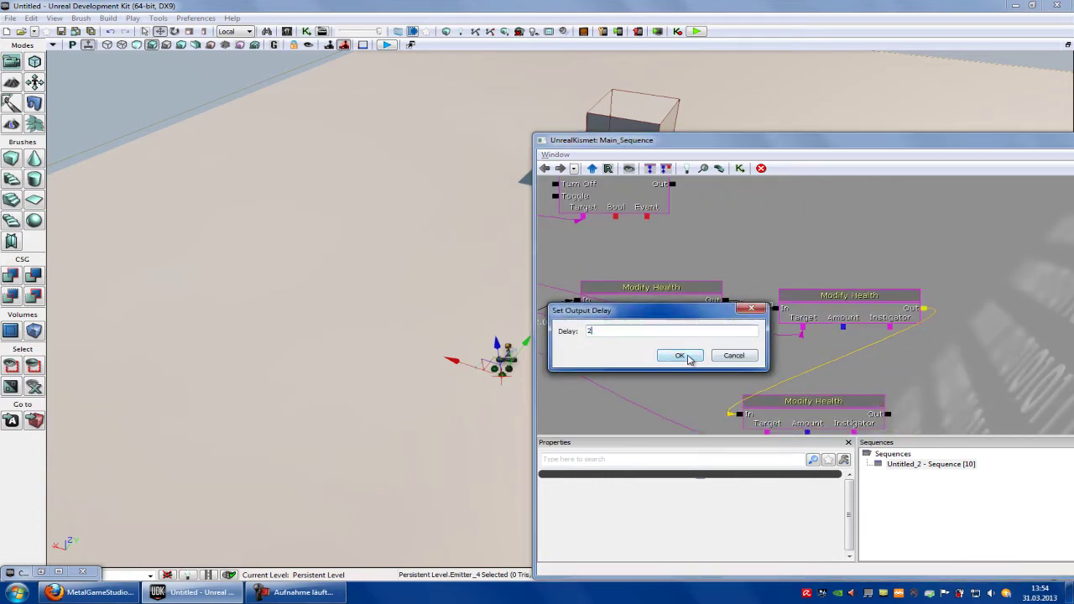
pyautogui.click(682, 356)
# Step: Set the Key/Button Pressed event's Re Trigger Delay to 10
pyautogui.moveTo(721, 368); pyautogui.dragTo(966, 359)
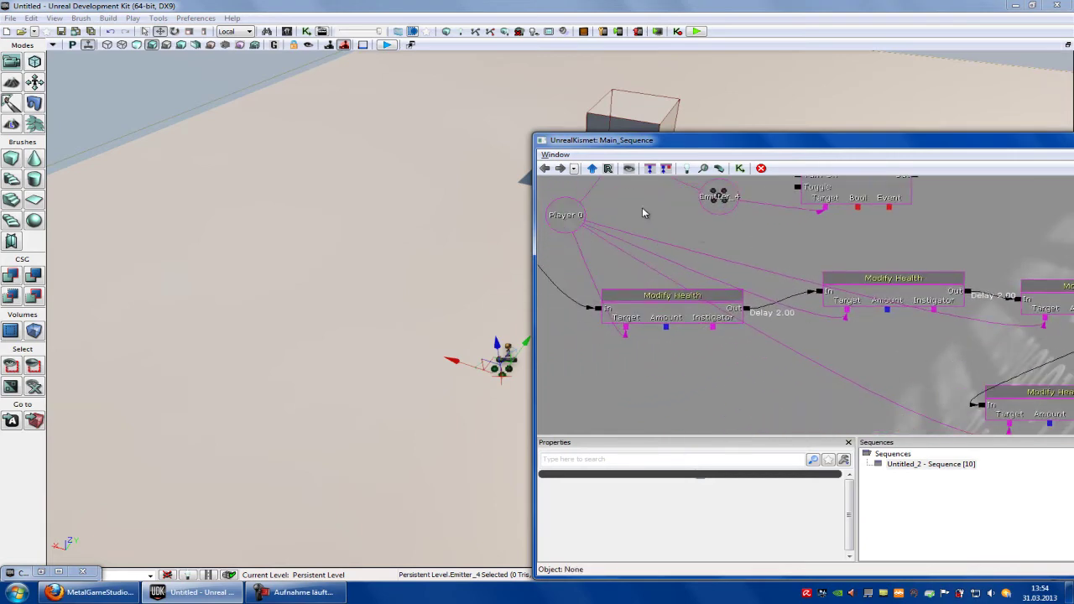
pyautogui.moveTo(642, 213); pyautogui.dragTo(908, 303)
pyautogui.click(678, 266)
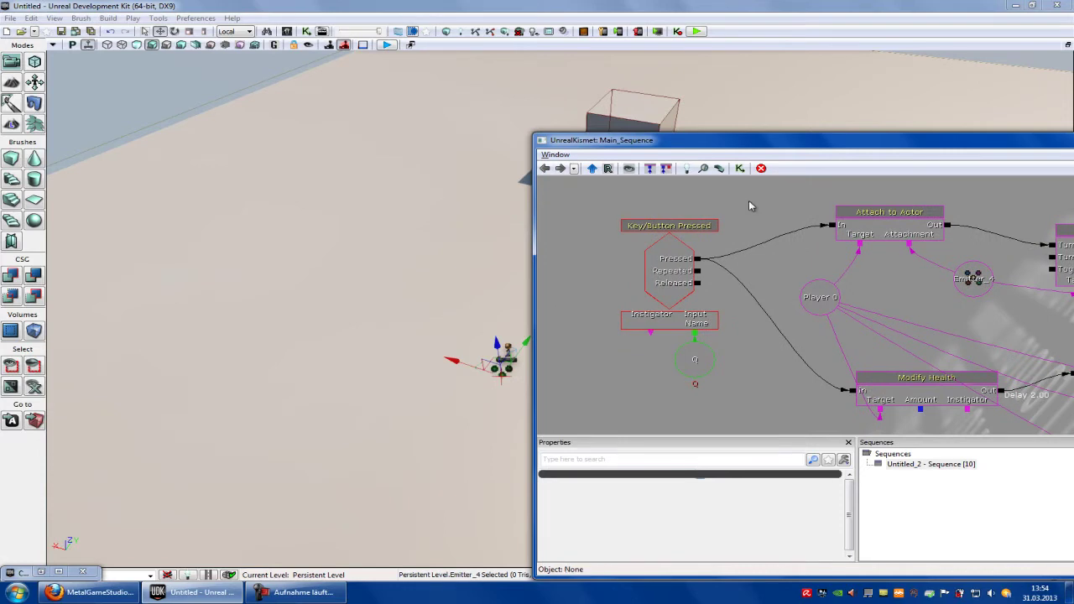
pyautogui.moveTo(748, 201); pyautogui.dragTo(751, 229)
pyautogui.click(664, 287)
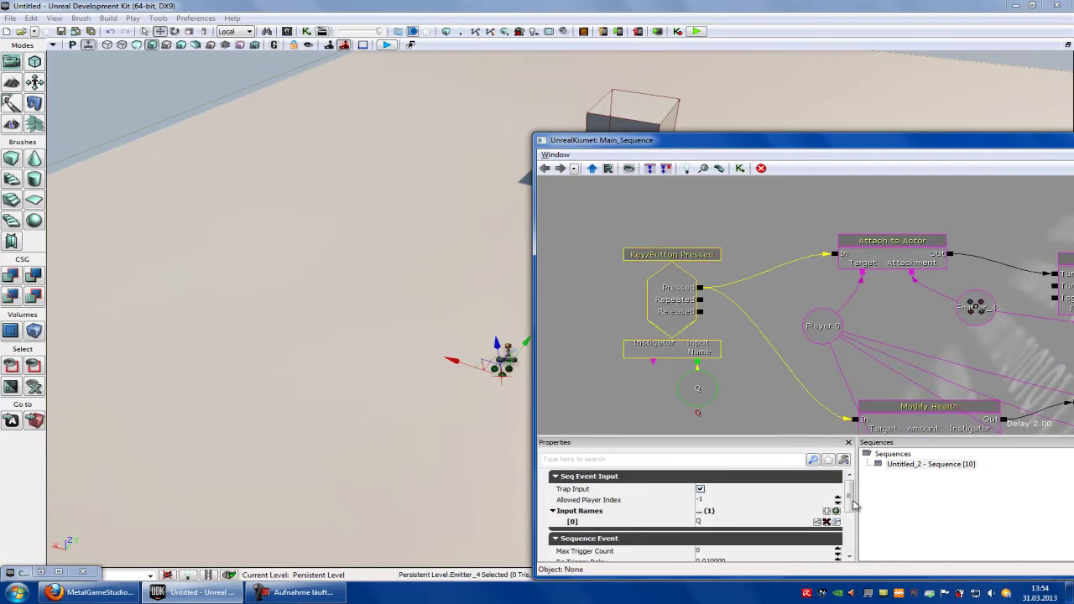
pyautogui.scroll(-3, 854, 504)
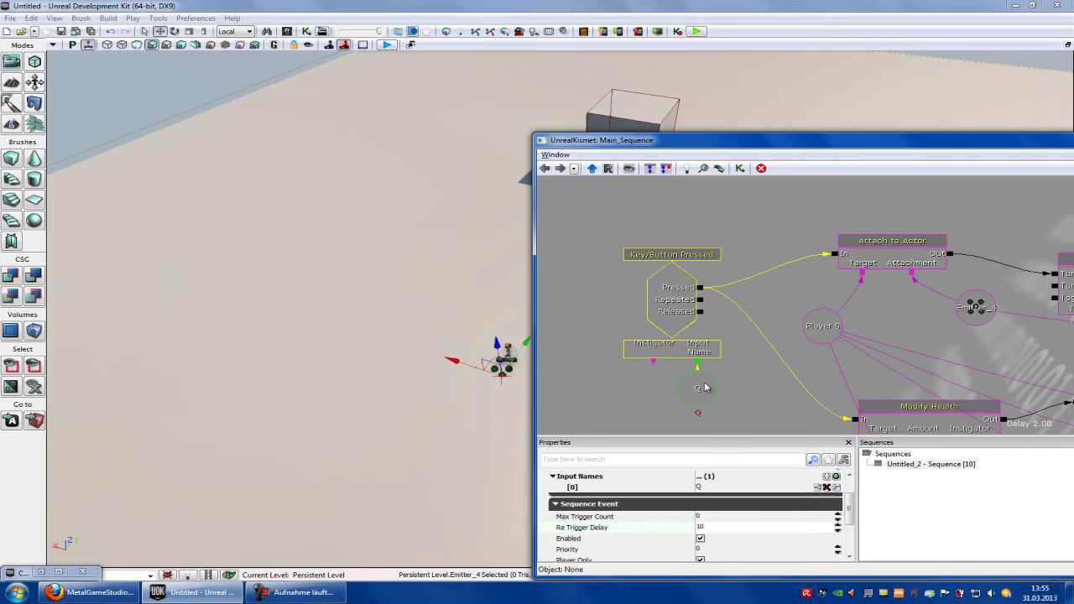
pyautogui.click(767, 393)
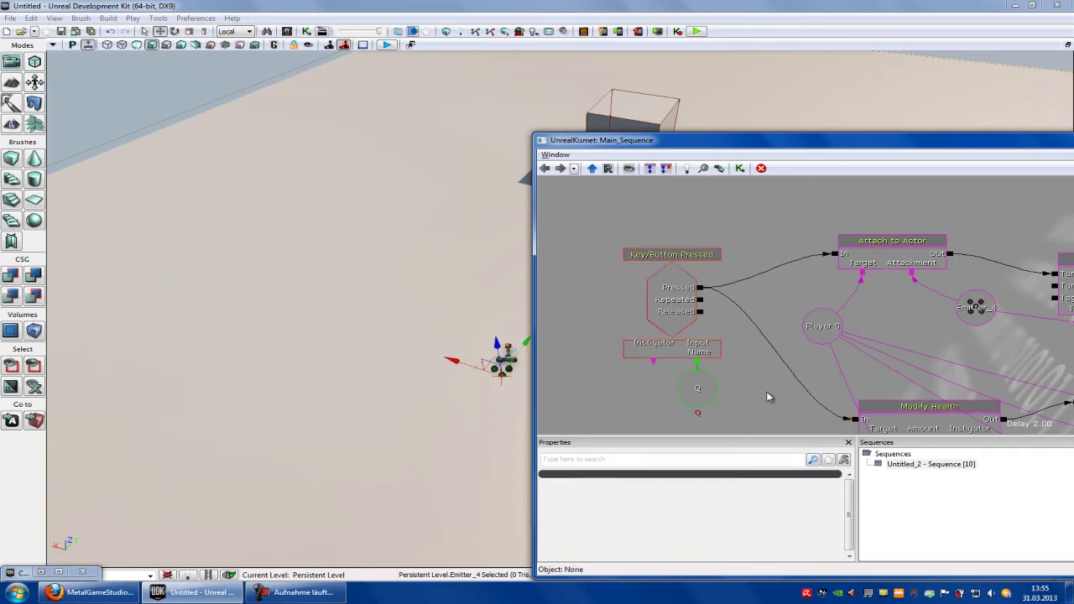
pyautogui.moveTo(766, 391); pyautogui.dragTo(632, 337)
pyautogui.click(829, 327)
pyautogui.scroll(-6, 829, 328)
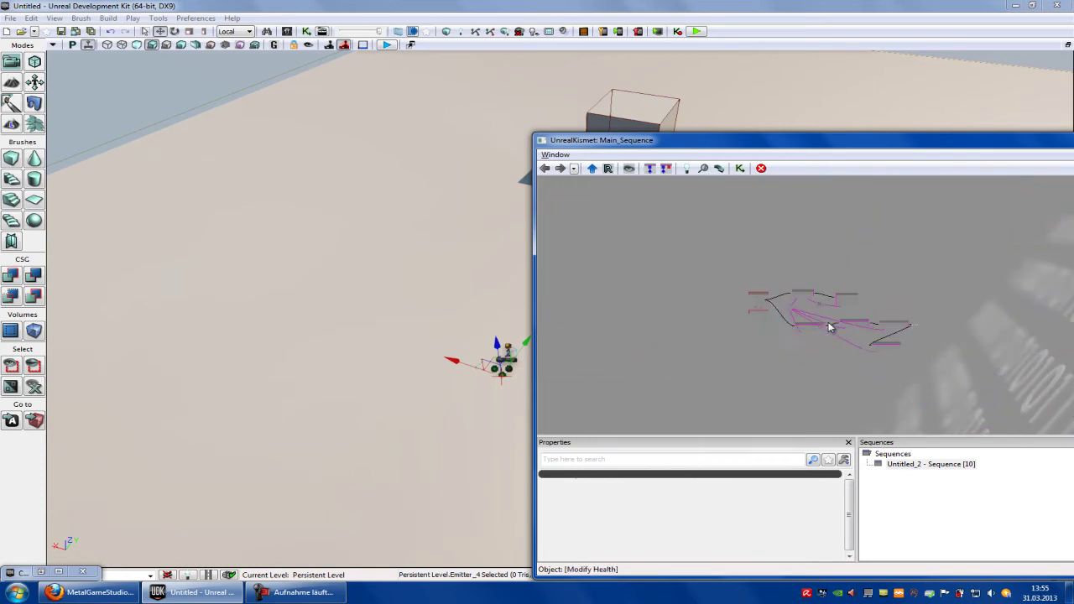
# Step: Add a Trigger actor on the floor in the level, away from the particle emitter
pyautogui.scroll(5, 915, 308)
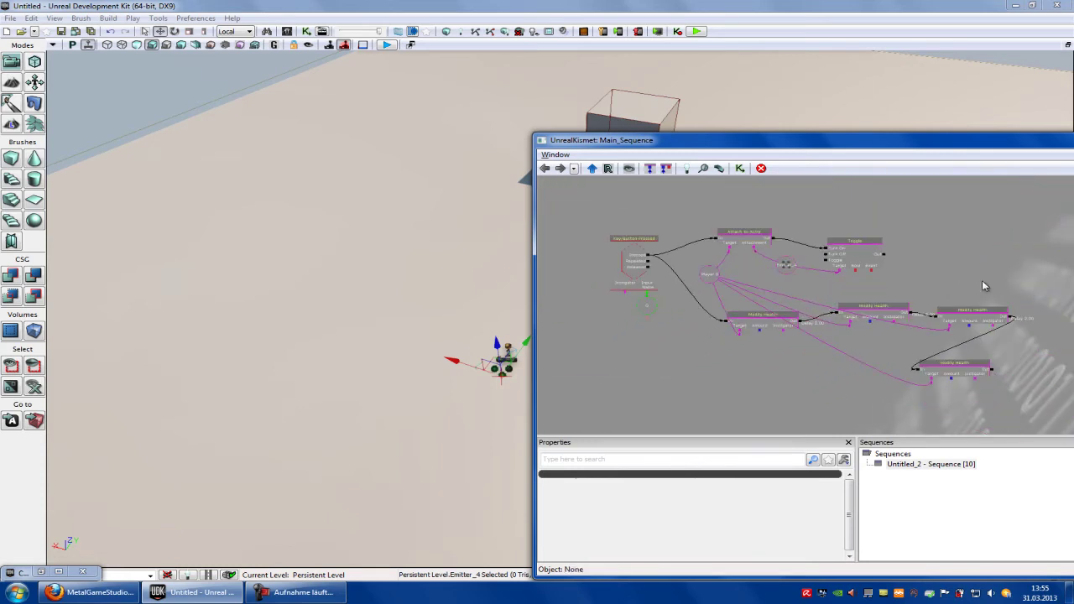
pyautogui.scroll(6, 780, 377)
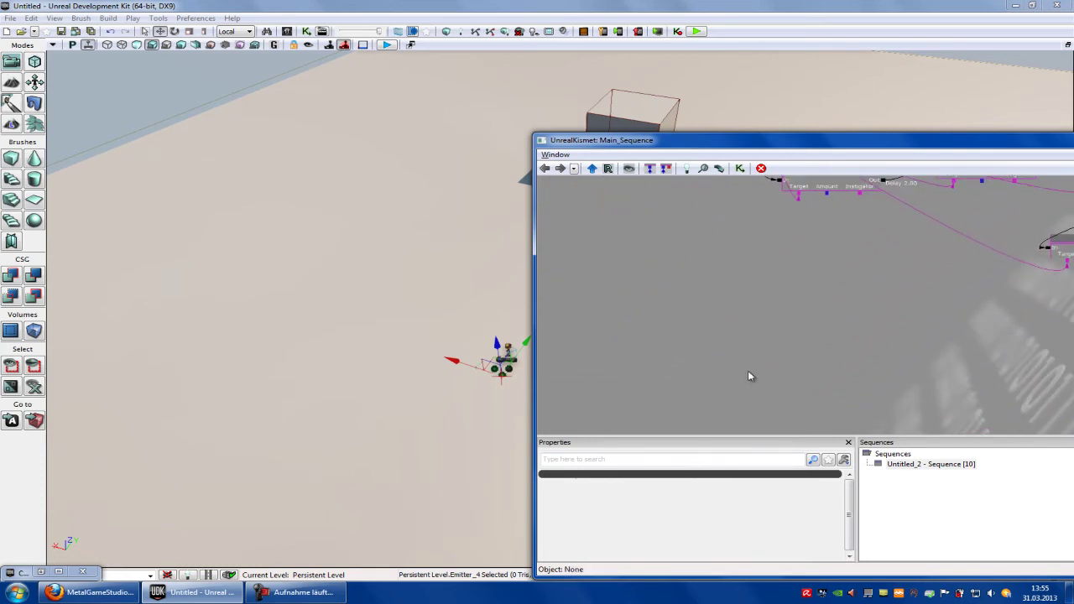
pyautogui.rightClick(206, 291)
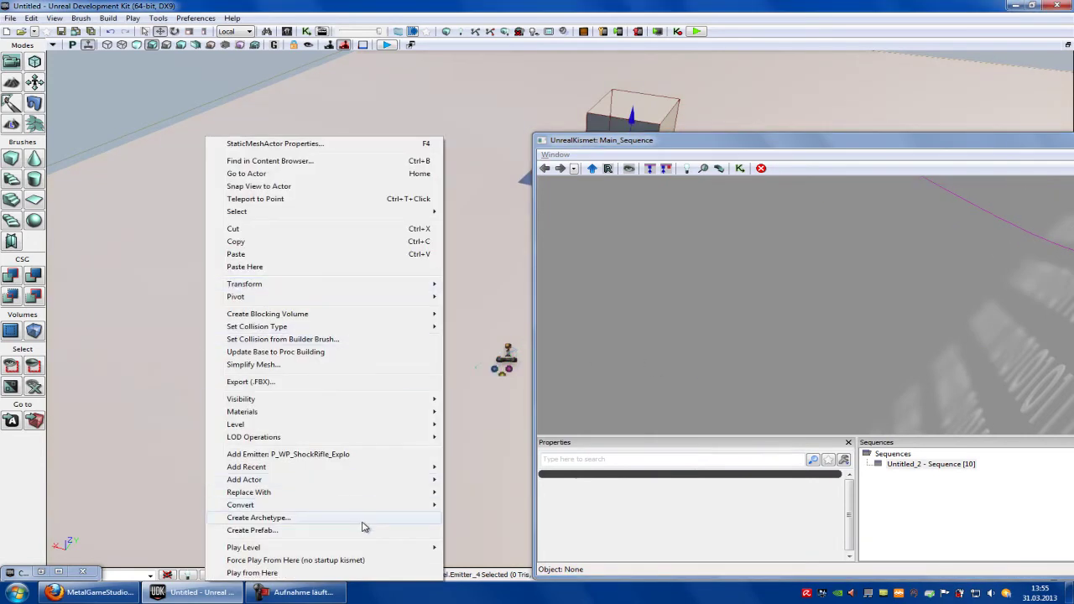
pyautogui.moveTo(305, 484)
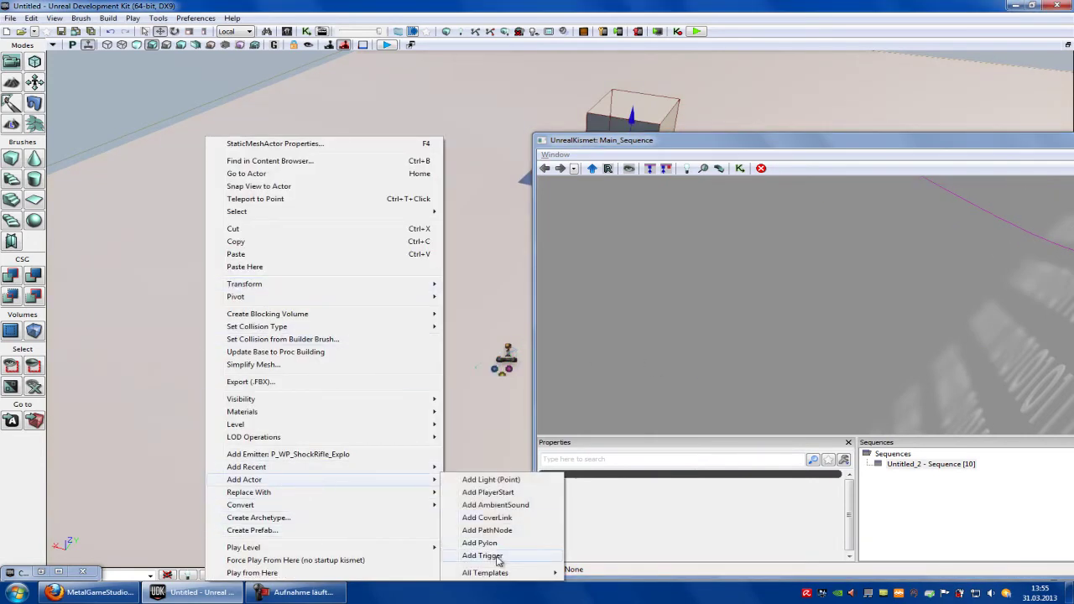
pyautogui.click(482, 555)
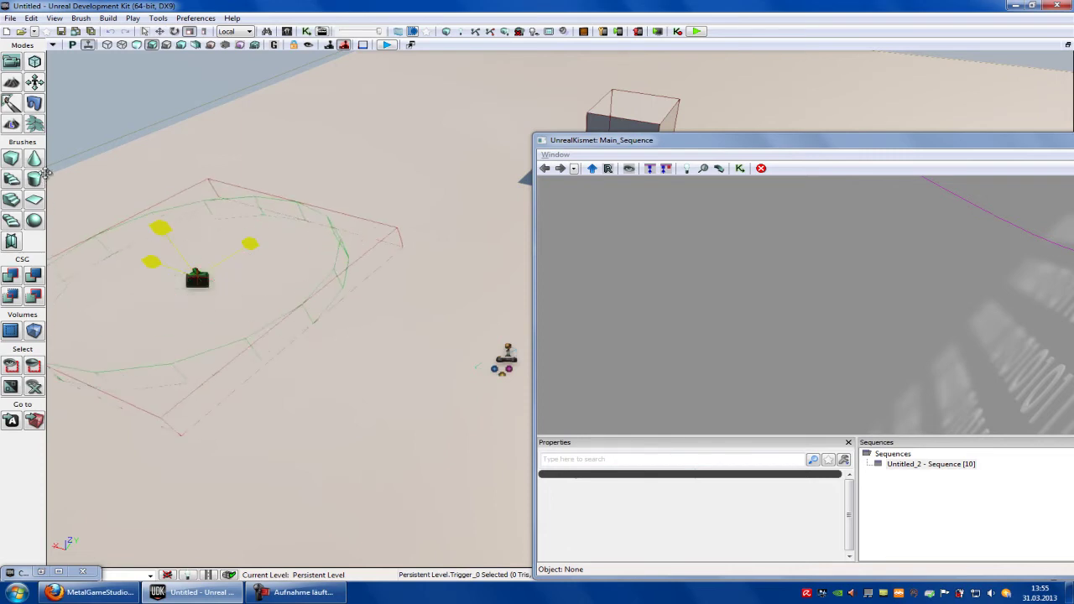
# Step: Create a Touch event for the new trigger in empty space below the healing sequence
pyautogui.rightClick(638, 358)
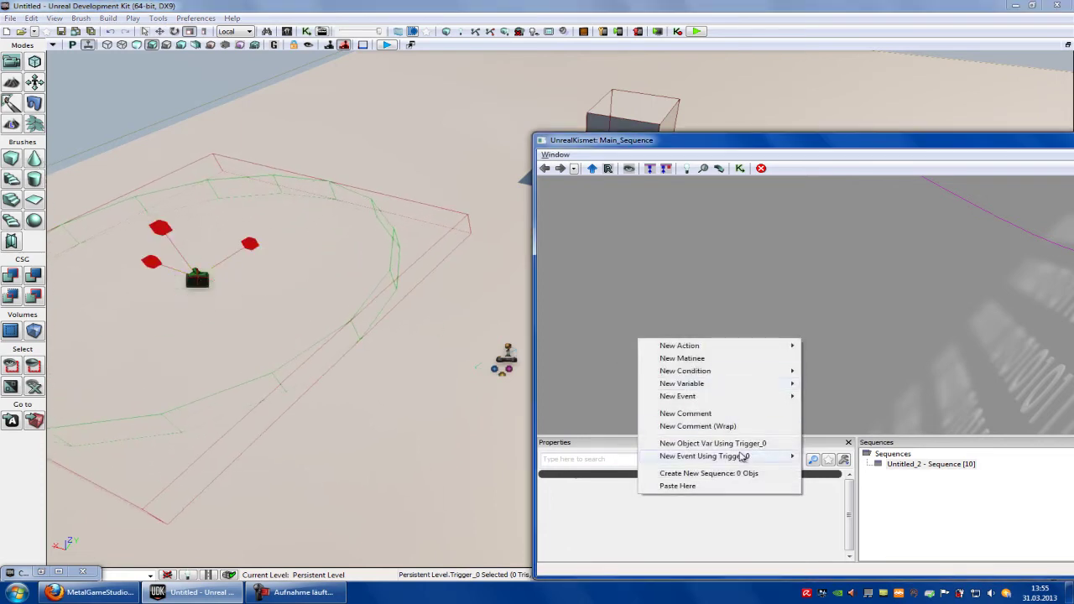
pyautogui.moveTo(741, 457)
pyautogui.click(835, 457)
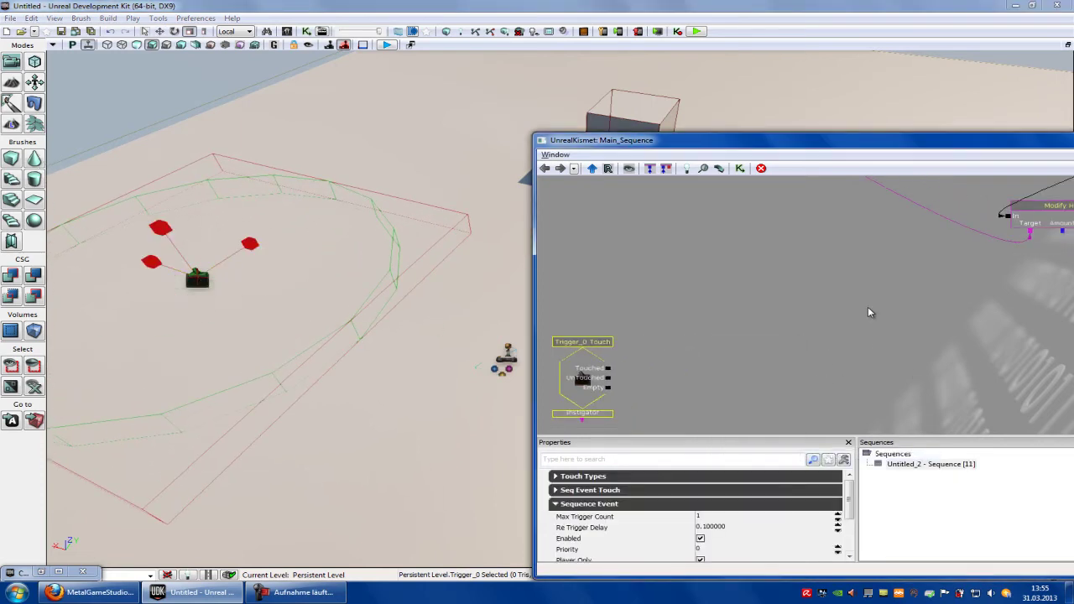
# Step: Add a Modify Health action beside the trigger's Touch event and connect Touched to its In
pyautogui.rightClick(758, 359)
pyautogui.moveTo(860, 362)
pyautogui.moveTo(947, 219)
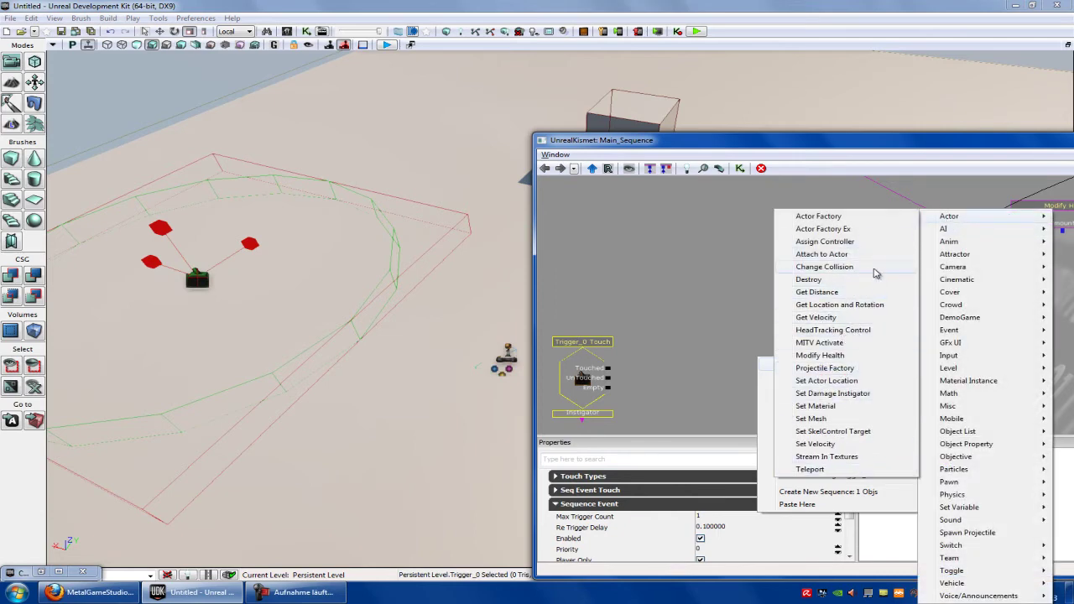
pyautogui.click(839, 356)
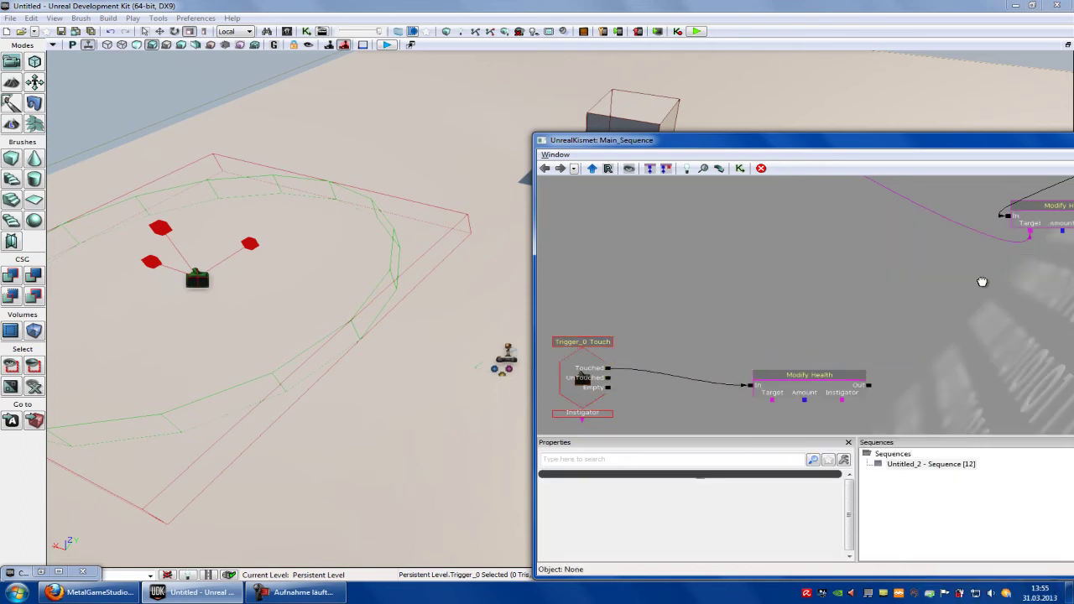
pyautogui.moveTo(981, 282); pyautogui.dragTo(940, 272)
pyautogui.scroll(-4, 889, 269)
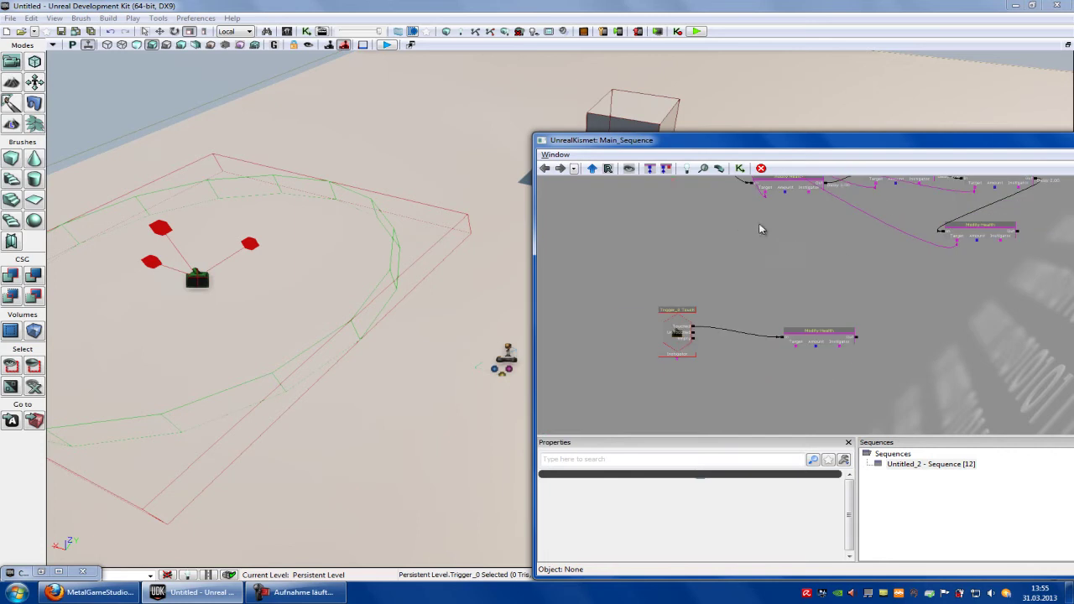
# Step: Connect the new Modify Health action's Target to the existing Player variable
pyautogui.moveTo(761, 228); pyautogui.dragTo(772, 280)
pyautogui.moveTo(743, 195)
pyautogui.mouseDown()
pyautogui.moveTo(774, 312)
pyautogui.moveTo(754, 183)
pyautogui.moveTo(750, 197)
pyautogui.mouseUp()
pyautogui.click(814, 382)
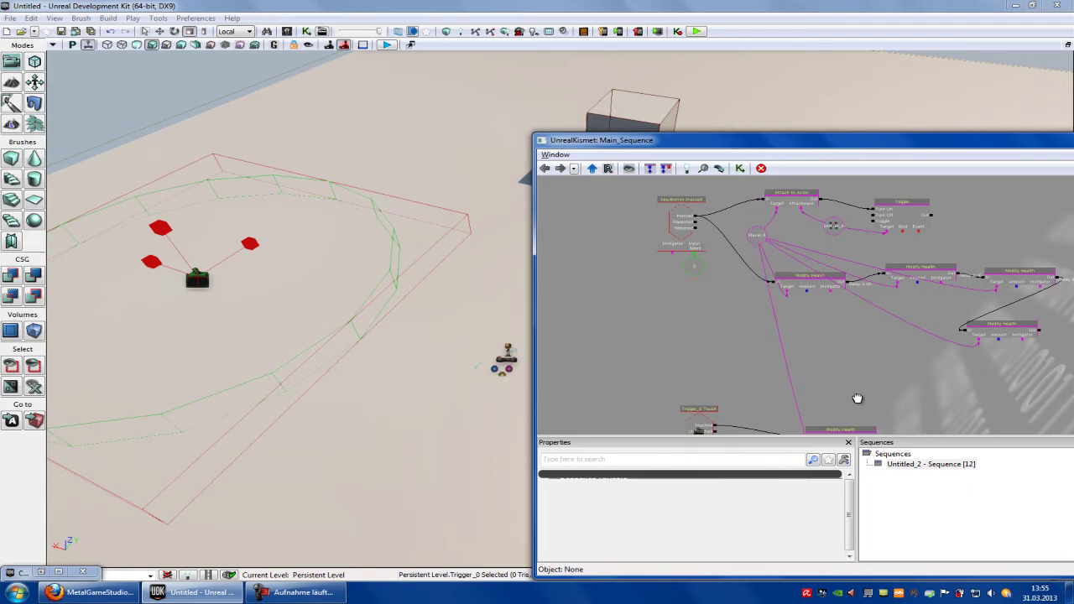
# Step: Set the trigger-driven Modify Health action's Amount to 70, leaving Heal off so it damages the player
pyautogui.moveTo(856, 398); pyautogui.dragTo(830, 338)
pyautogui.click(821, 330)
pyautogui.click(725, 509)
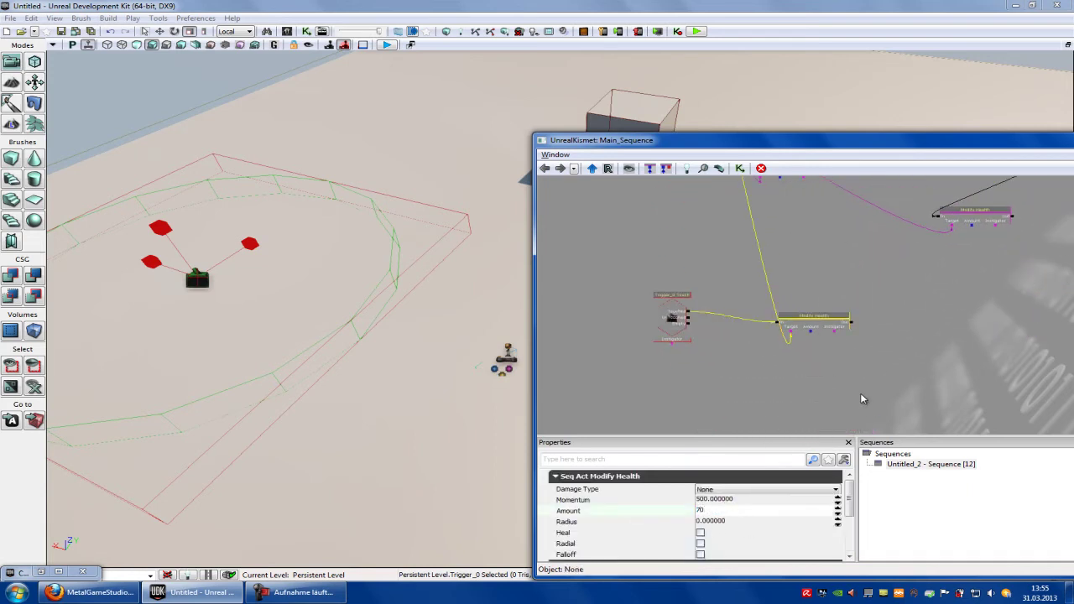
pyautogui.click(849, 416)
# Step: Play the level, walk through the trigger to take damage, and switch to third-person view with the previous console command
pyautogui.click(698, 32)
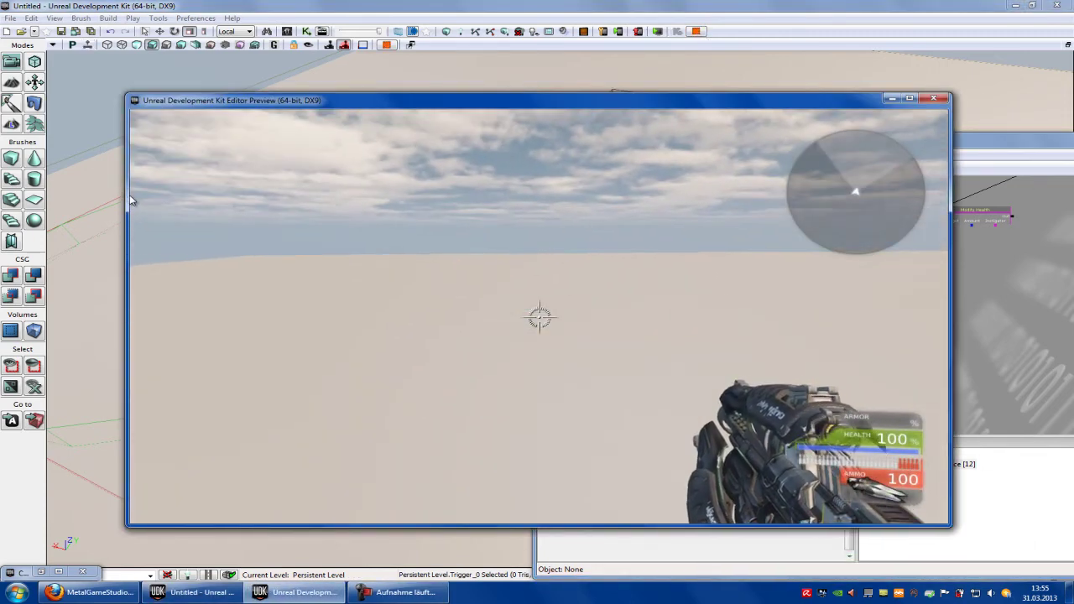
pyautogui.press('w')
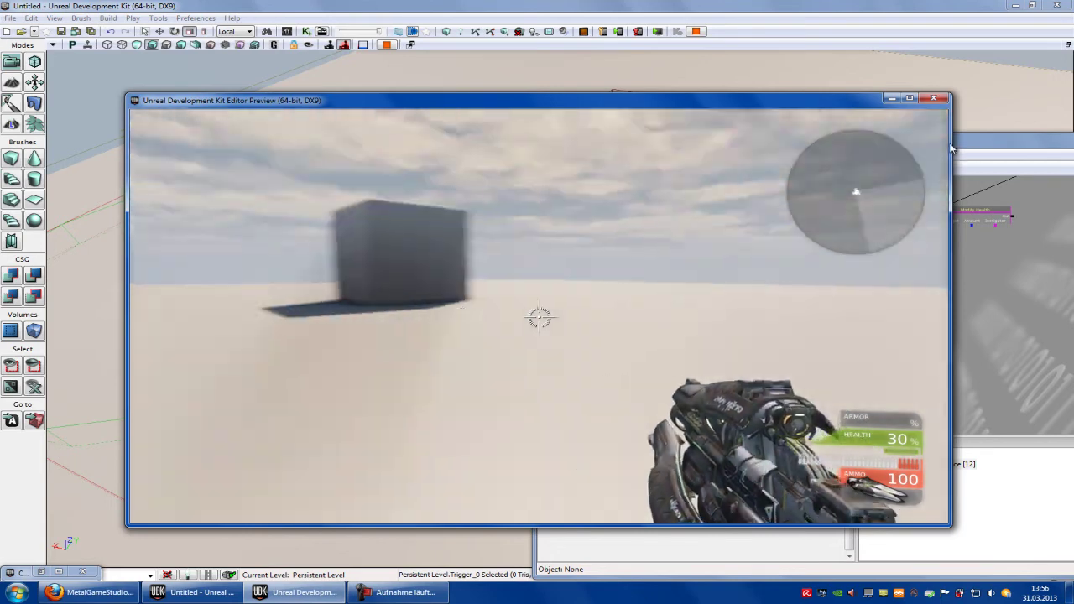
pyautogui.press('w')
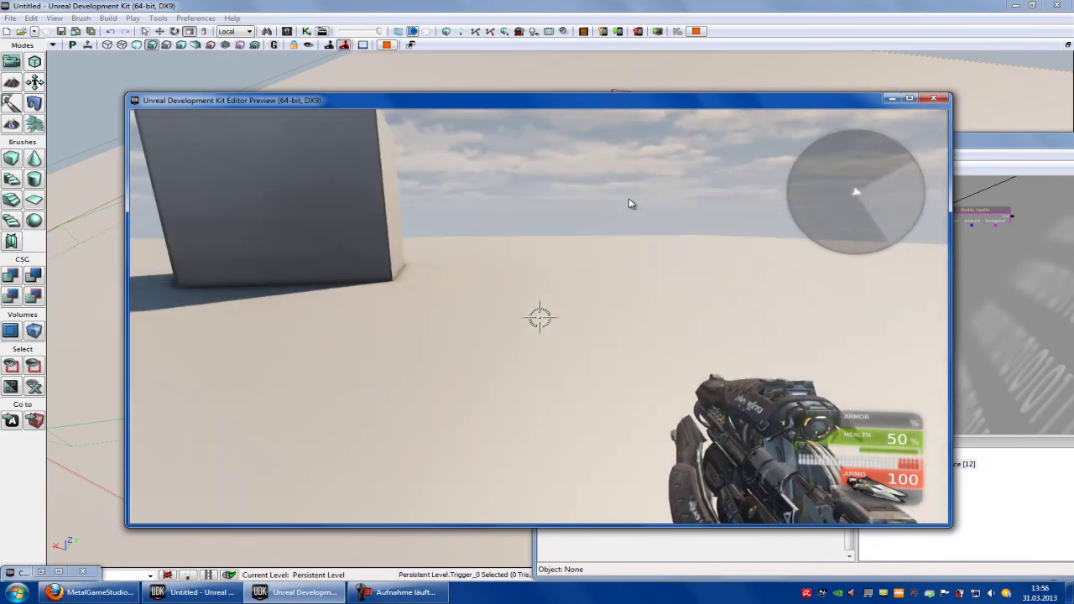
pyautogui.press('Tab')
pyautogui.press('Up')
pyautogui.press('Return')
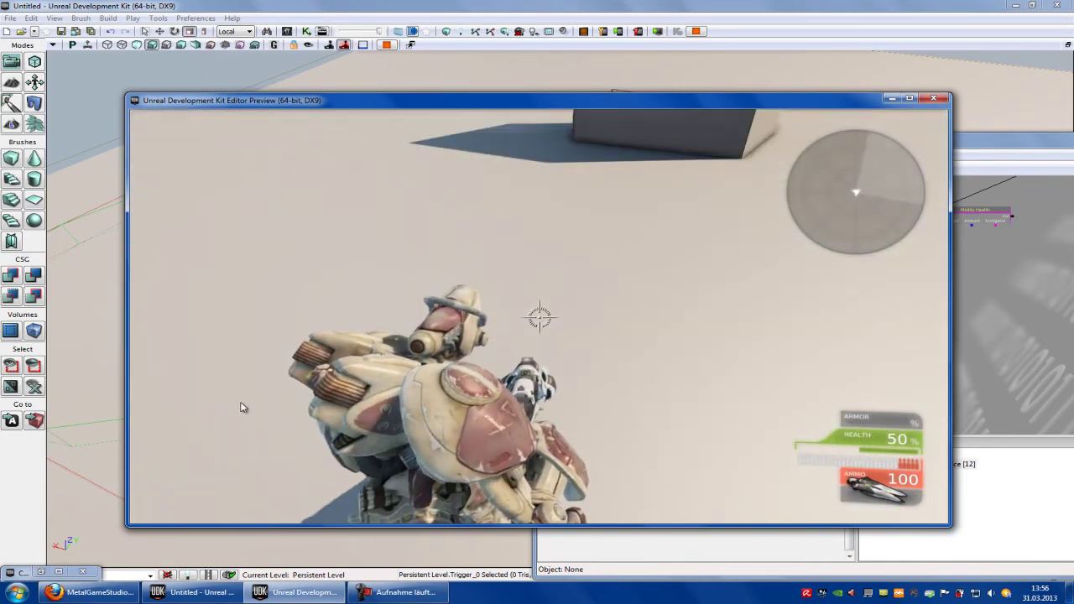
# Step: Examine the character's attached effect and health during the delayed healing in third-person view, and end the preview
pyautogui.moveTo(130, 506)
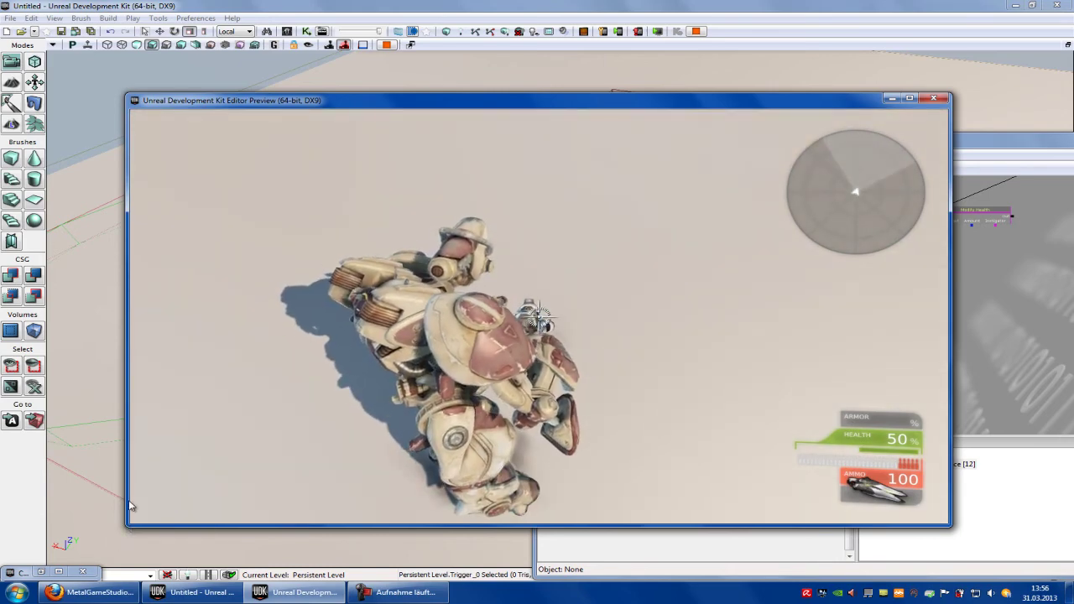
pyautogui.moveTo(130, 437)
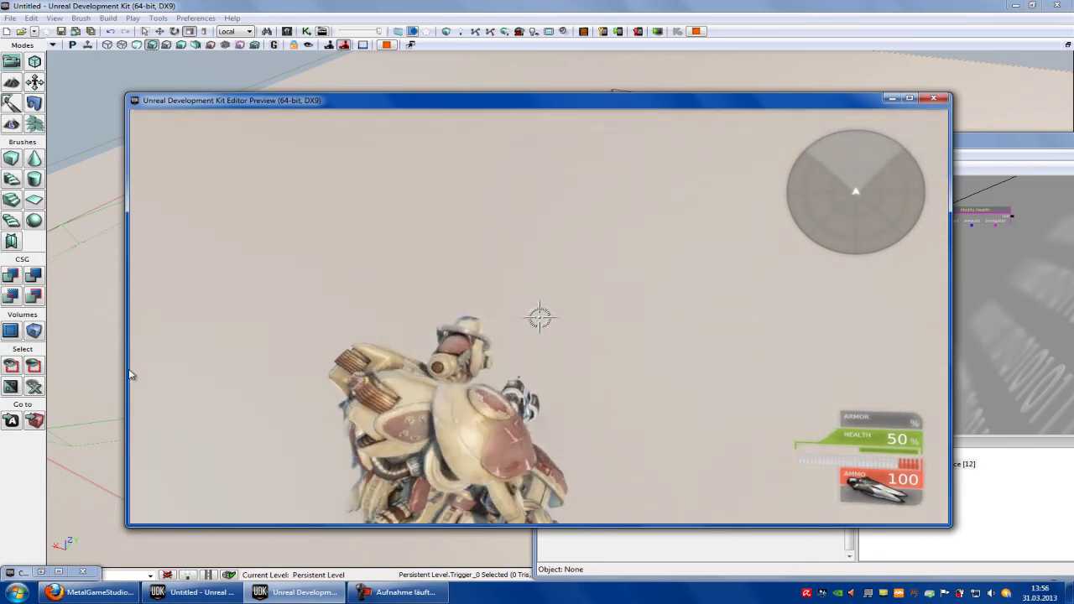
pyautogui.moveTo(152, 254)
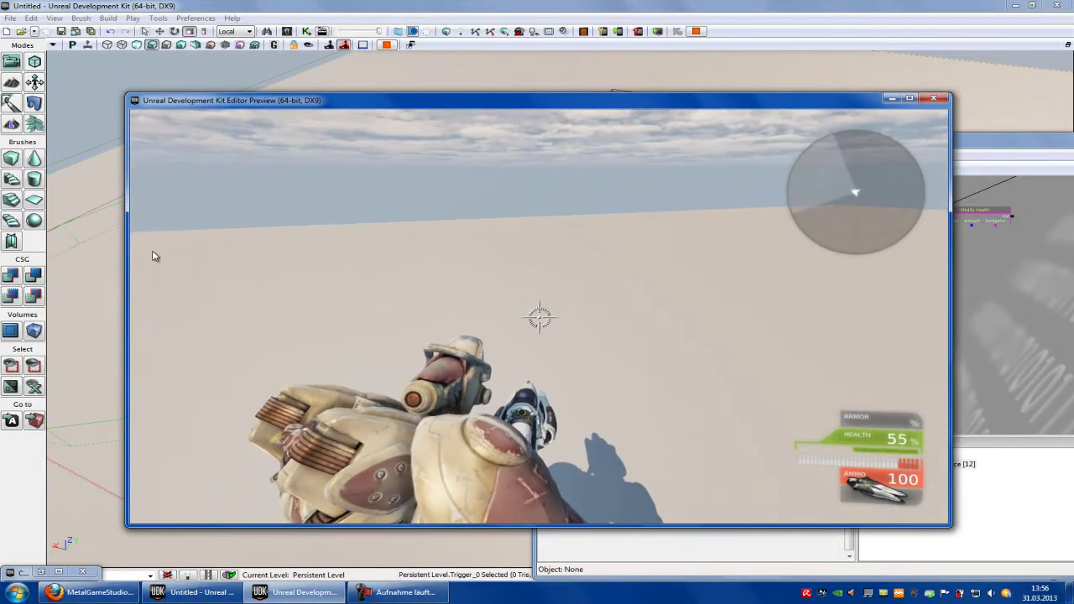
pyautogui.moveTo(309, 466)
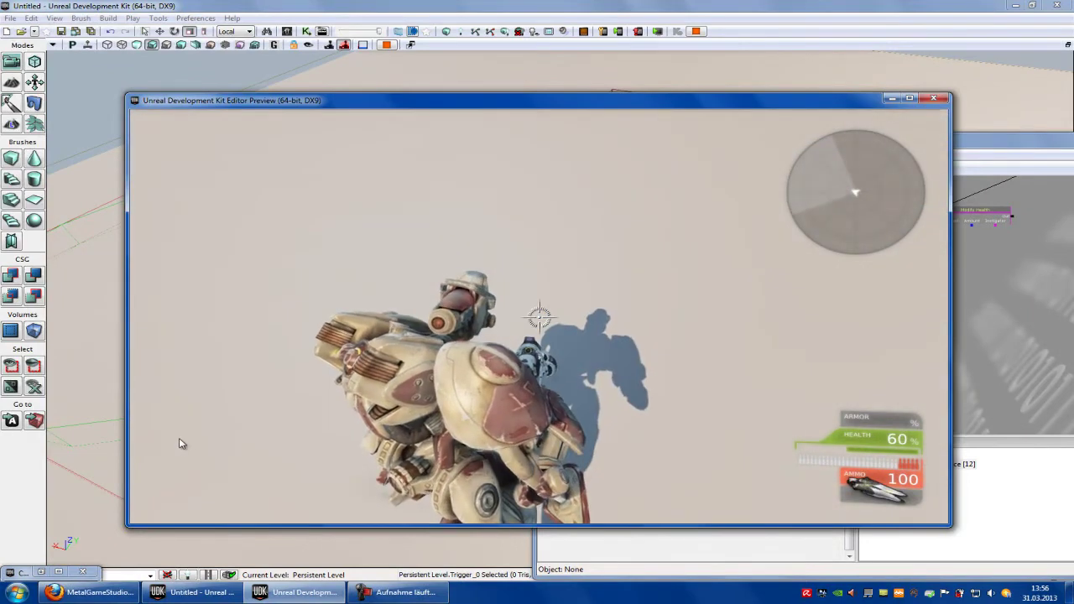
pyautogui.moveTo(130, 322)
pyautogui.press('w')
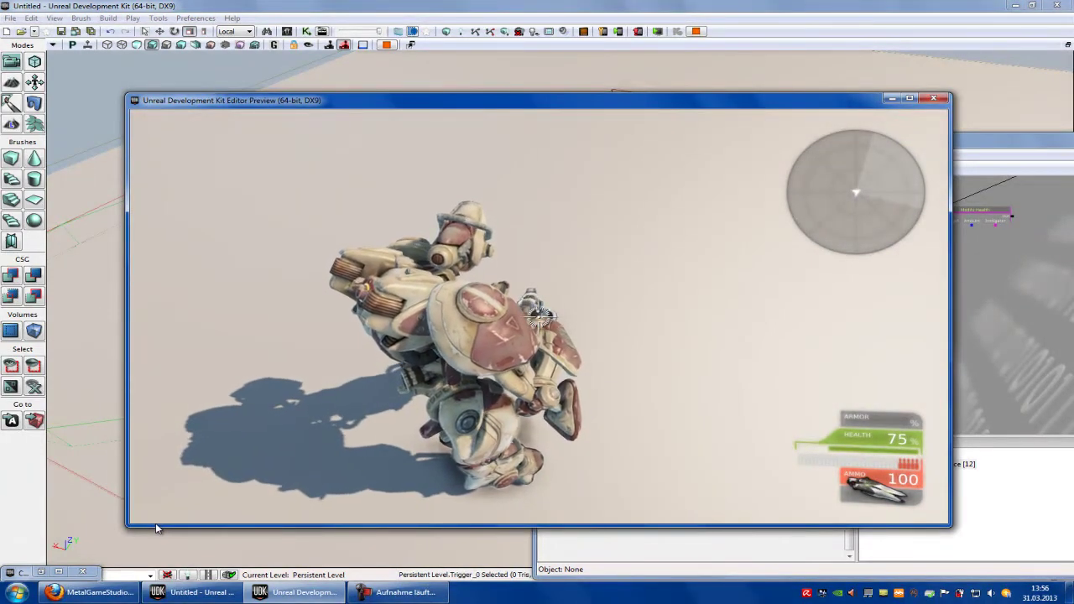
pyautogui.press('Escape')
# Step: Move the Kismet window aside, select the particle emitter and shift it sideways into line beneath the Player Start
pyautogui.moveTo(807, 301); pyautogui.dragTo(782, 380)
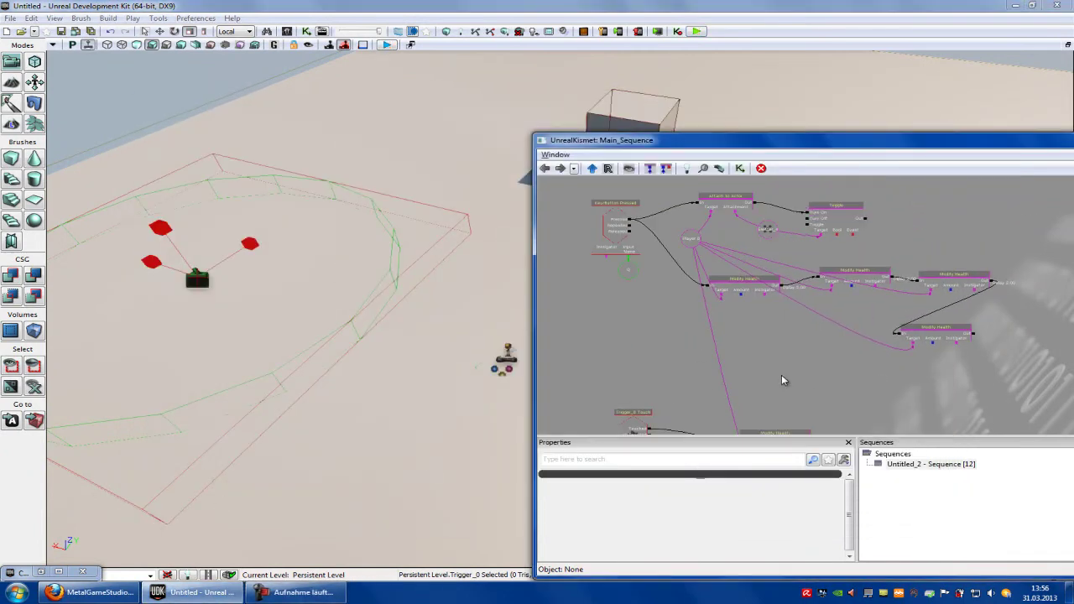
pyautogui.moveTo(922, 221); pyautogui.dragTo(946, 269)
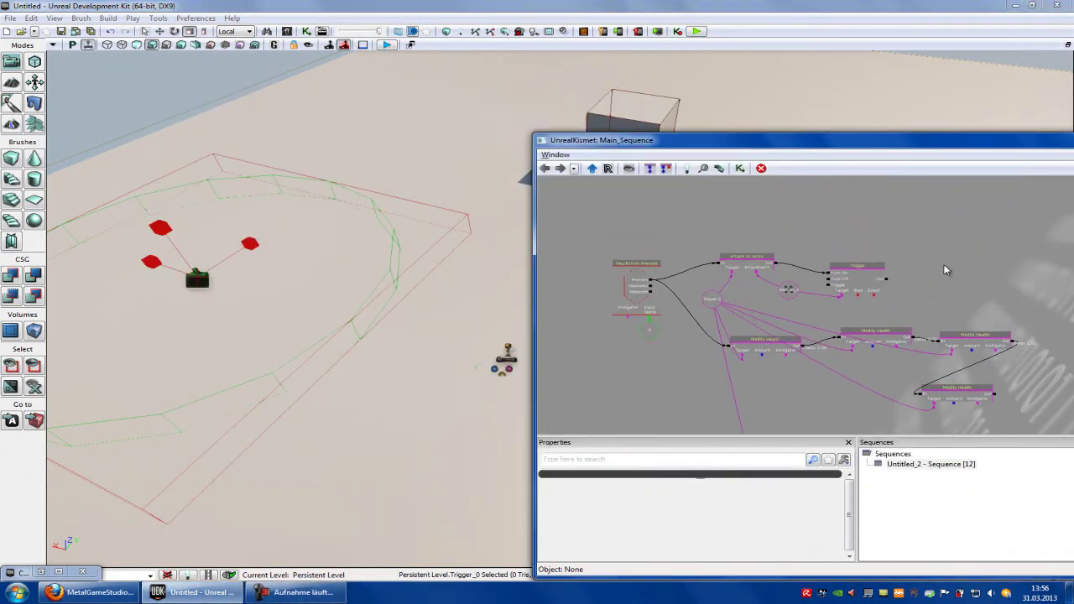
pyautogui.moveTo(702, 146); pyautogui.dragTo(882, 120)
pyautogui.click(583, 330)
pyautogui.moveTo(609, 313); pyautogui.dragTo(573, 276, button='right')
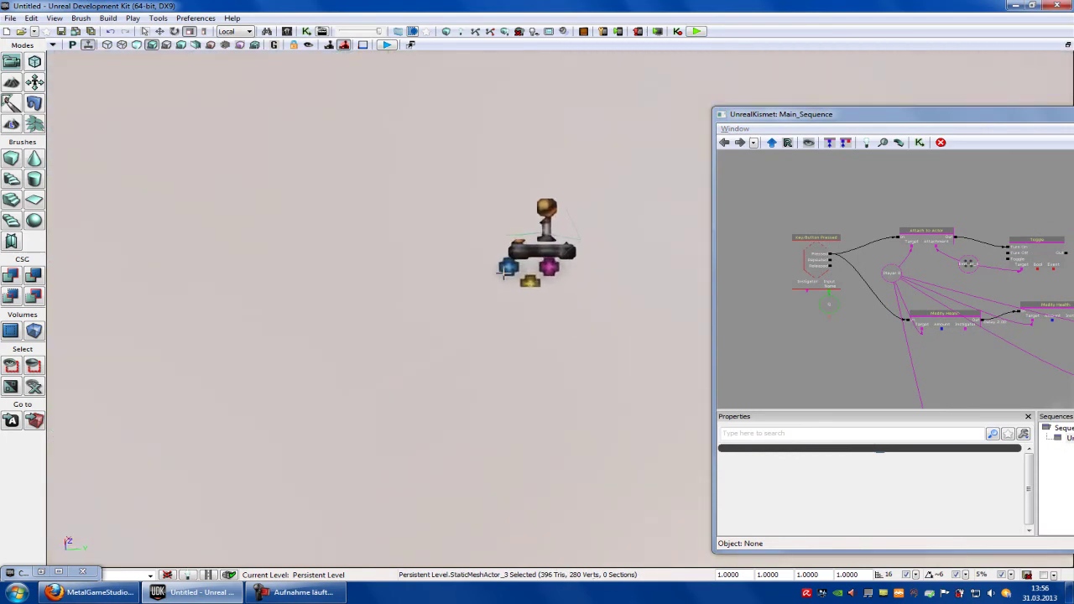
pyautogui.click(507, 271)
pyautogui.scroll(3, 192, 49)
pyautogui.click(160, 32)
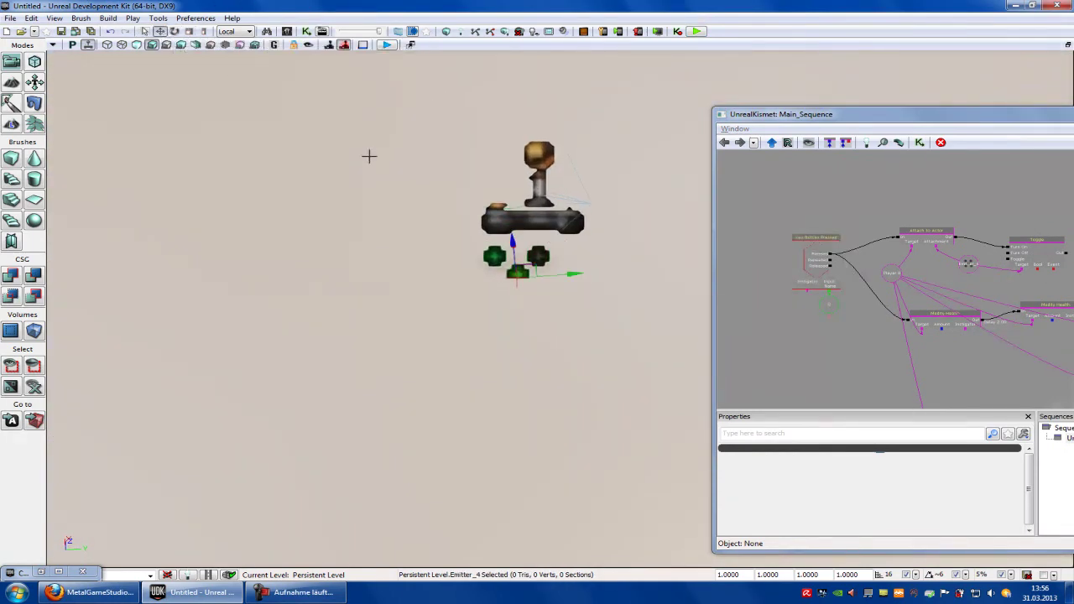
pyautogui.moveTo(588, 275); pyautogui.dragTo(597, 274)
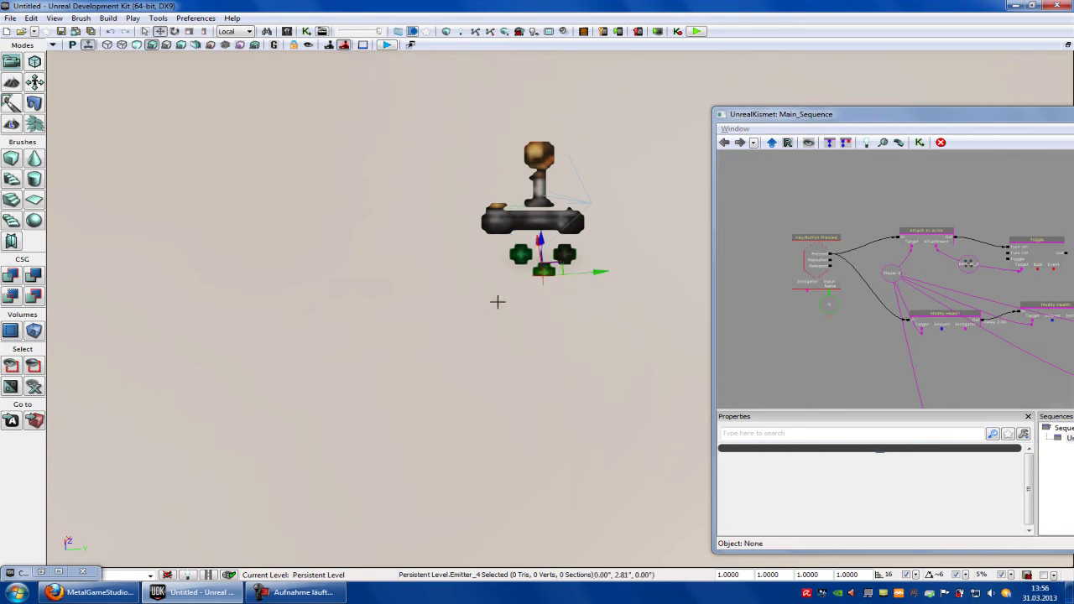
# Step: Align the emitter with the Player Start along the other horizontal axis and raise it to the Player Start's height
pyautogui.moveTo(497, 302); pyautogui.dragTo(688, 361, button='right')
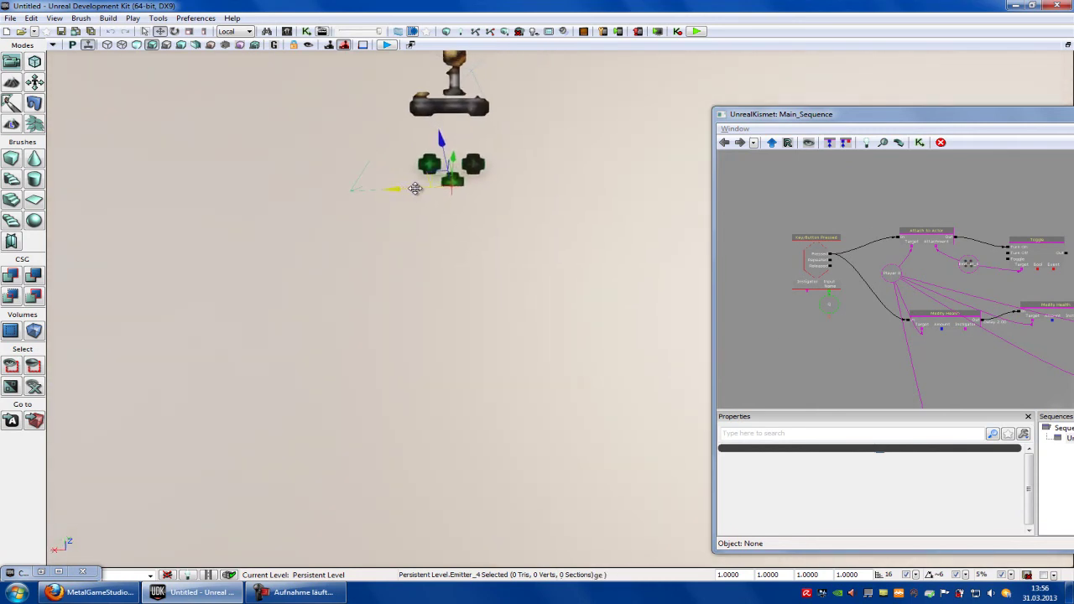
pyautogui.moveTo(415, 188); pyautogui.dragTo(430, 188)
pyautogui.moveTo(466, 139); pyautogui.dragTo(451, 37)
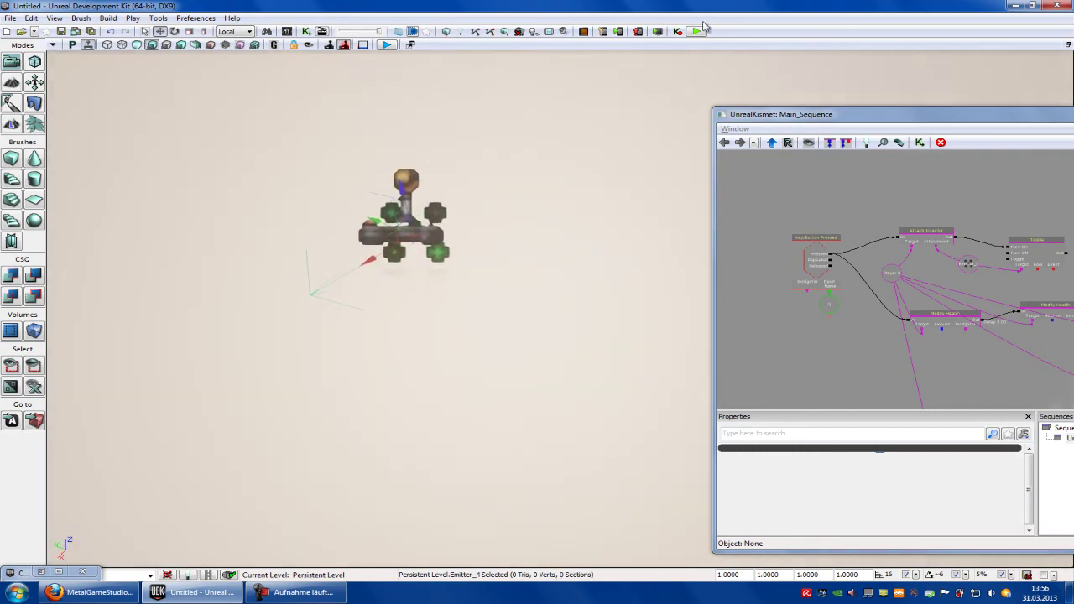
# Step: Play the level again to test the trigger damage and healing with the repositioned emitter, and return to the Kismet sequence
pyautogui.click(696, 31)
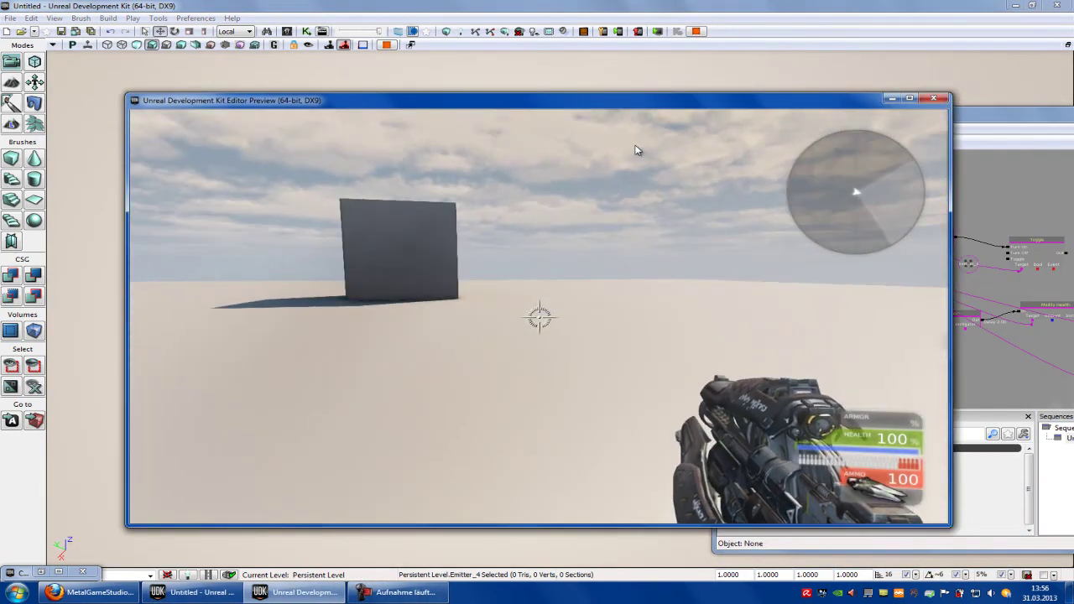
pyautogui.press('e')
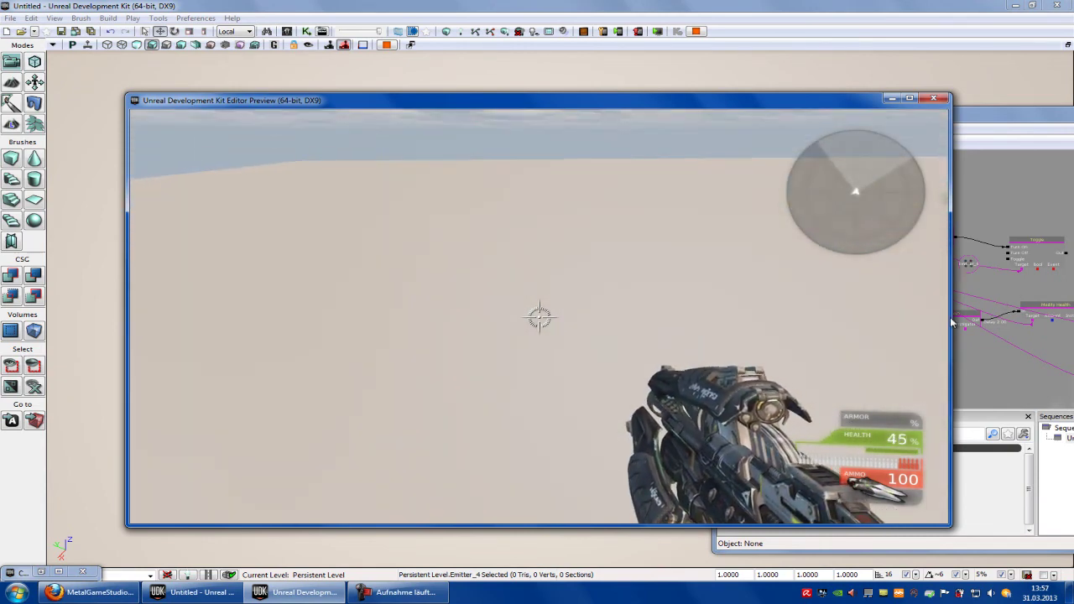
pyautogui.press('Escape')
pyautogui.moveTo(984, 117); pyautogui.dragTo(629, 68)
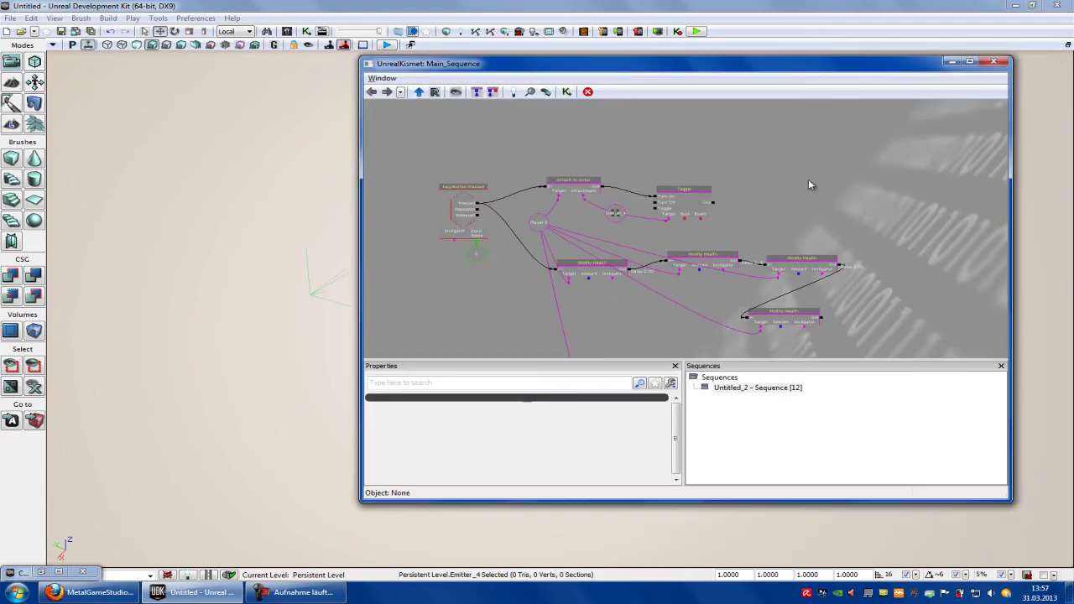
pyautogui.moveTo(810, 182); pyautogui.dragTo(849, 118)
pyautogui.moveTo(736, 319); pyautogui.dragTo(601, 321)
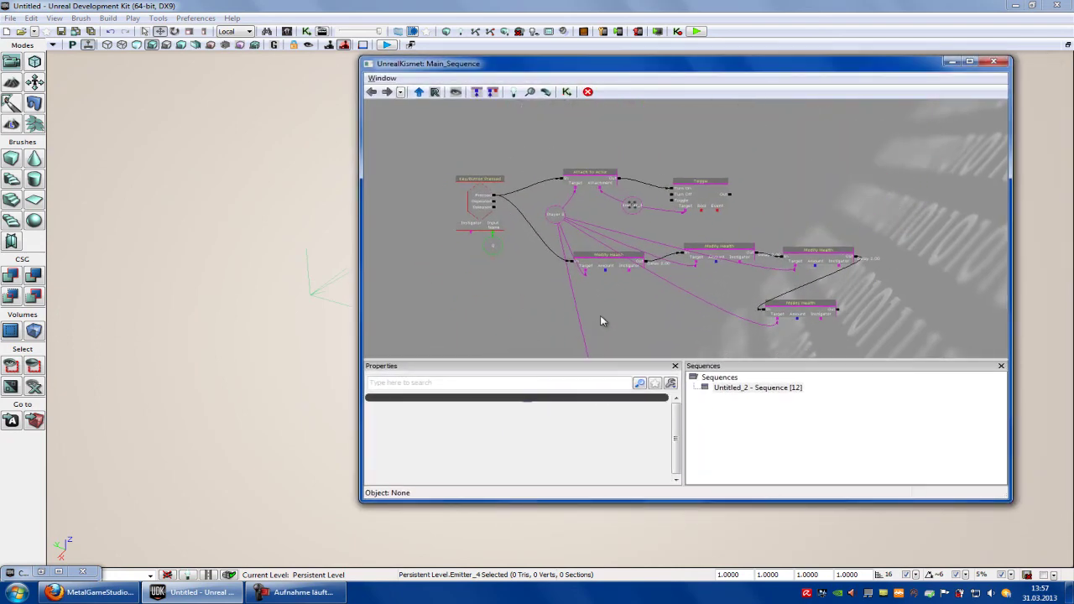